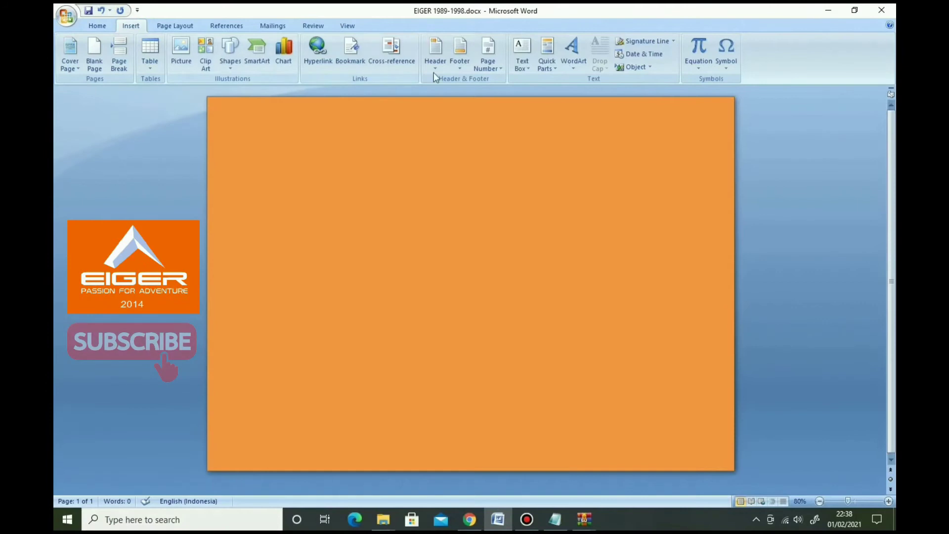
Step: Draw a closed white freeform chevron peak, about 14,12 × 17,22 cm, from five corner points
click(231, 49)
click(354, 93)
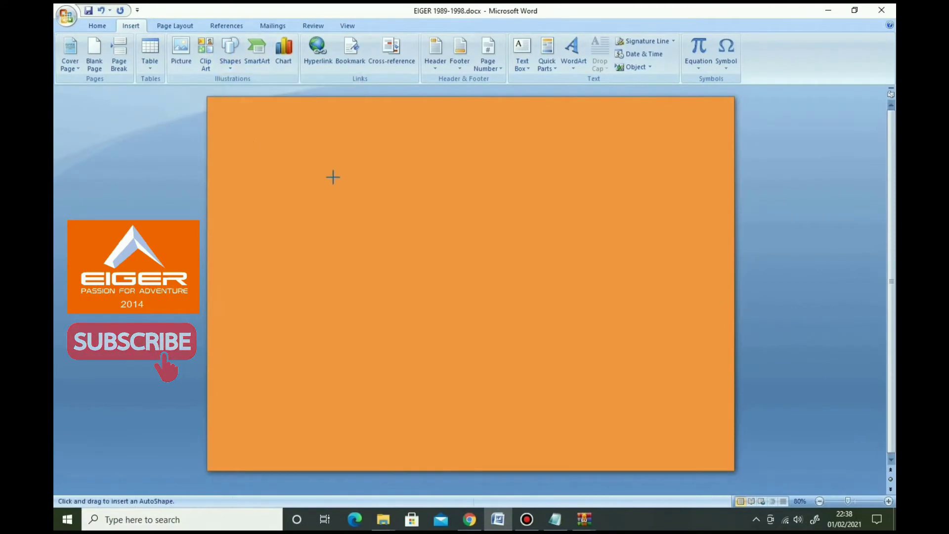
drag(292, 328, 423, 120)
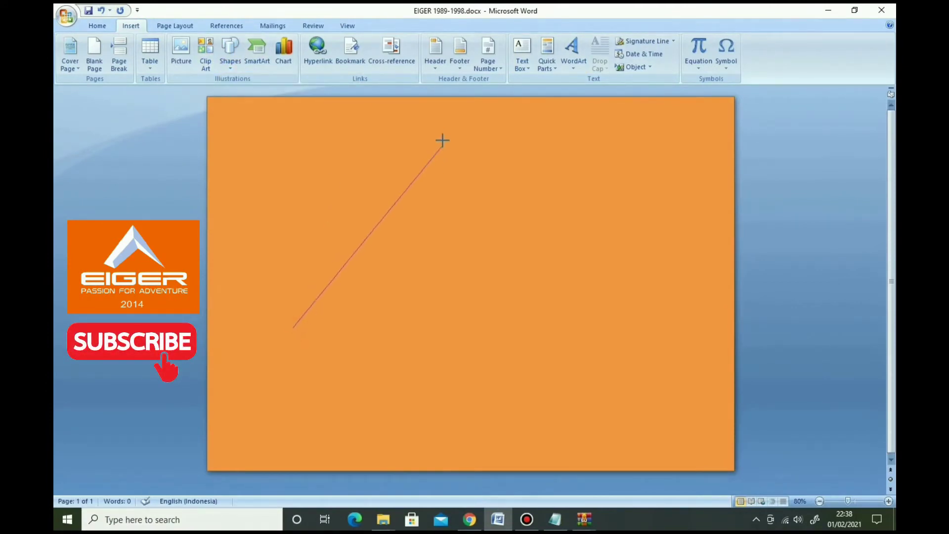
click(423, 120)
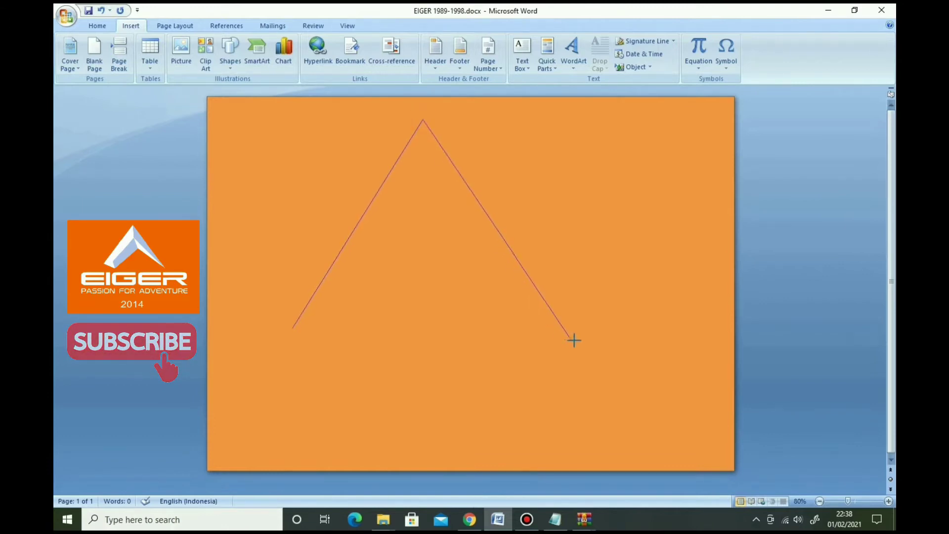
click(599, 370)
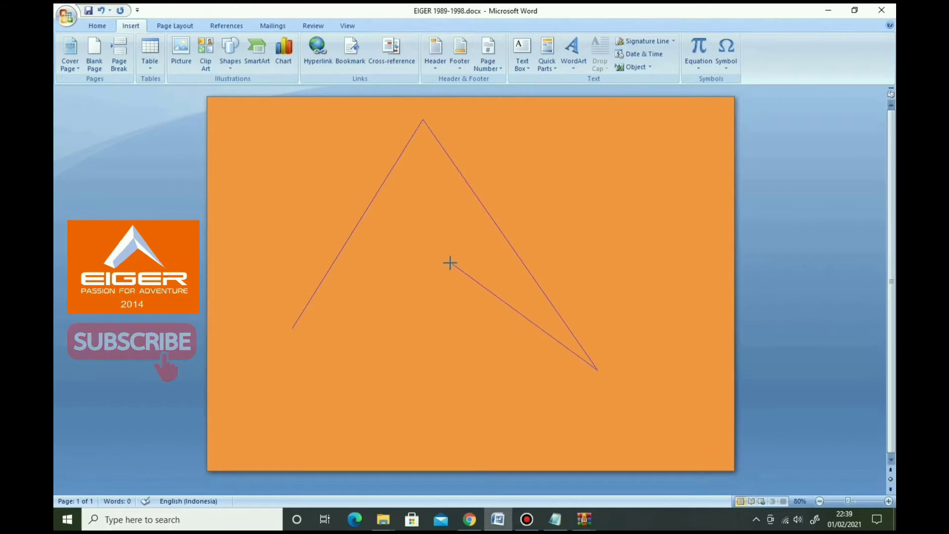
click(450, 263)
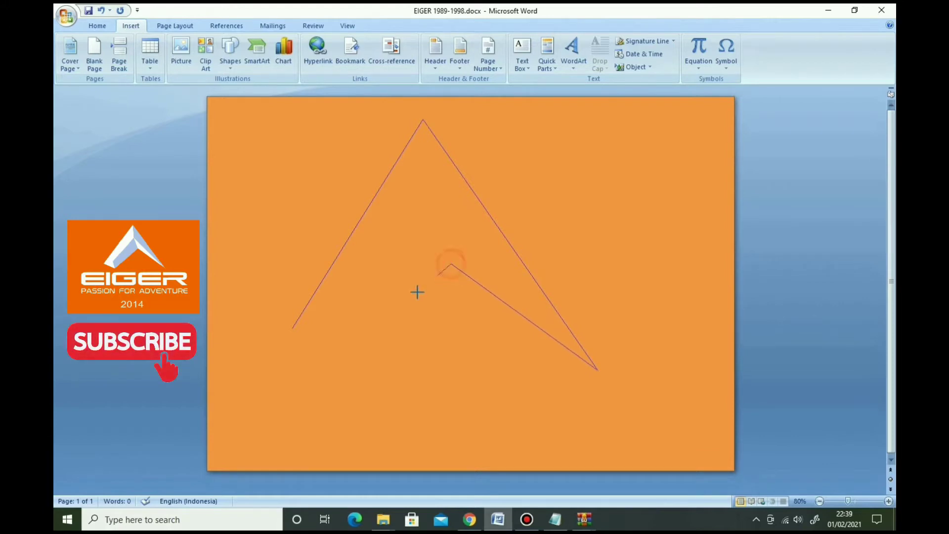
click(352, 369)
click(294, 328)
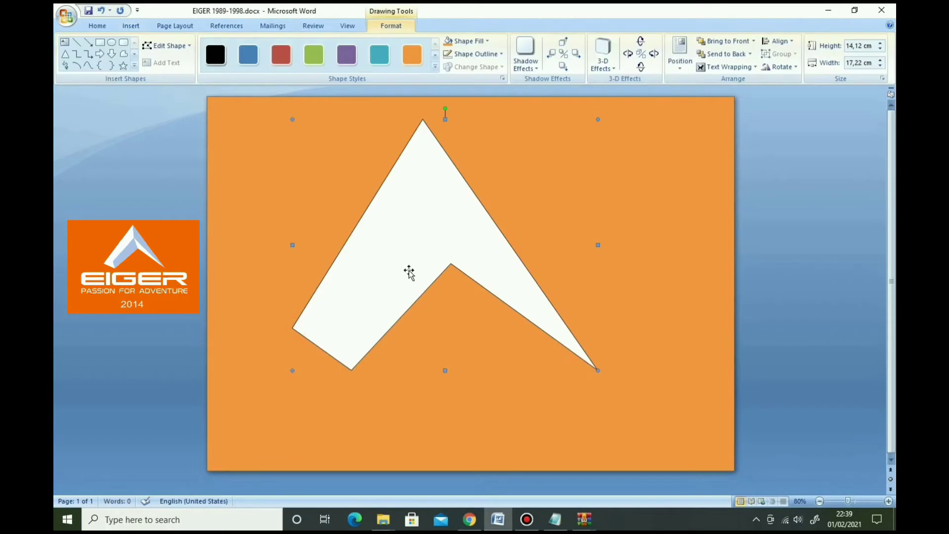
Step: Shift the mountain right, widen it to 19,73 cm, and adjust its bottom, notch and left points
drag(459, 205, 472, 211)
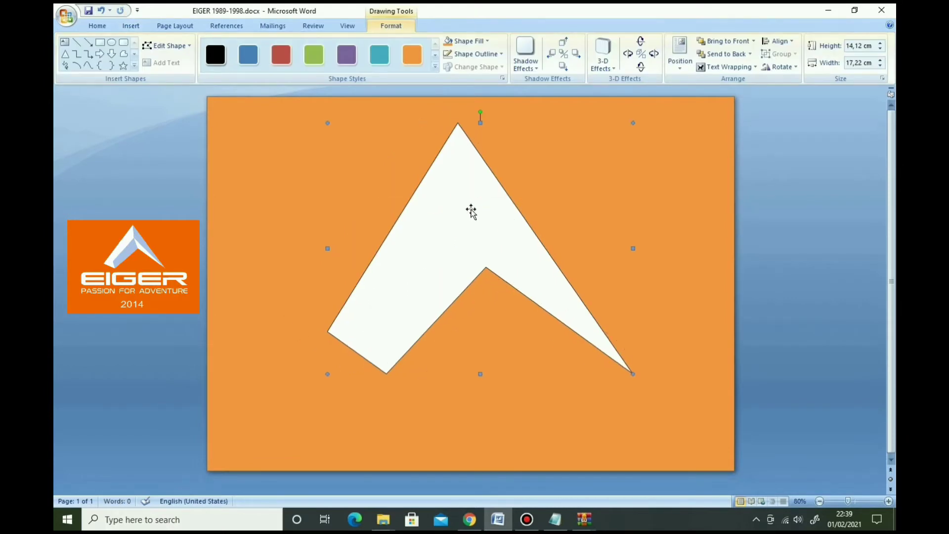
drag(327, 248, 298, 245)
right_click(443, 262)
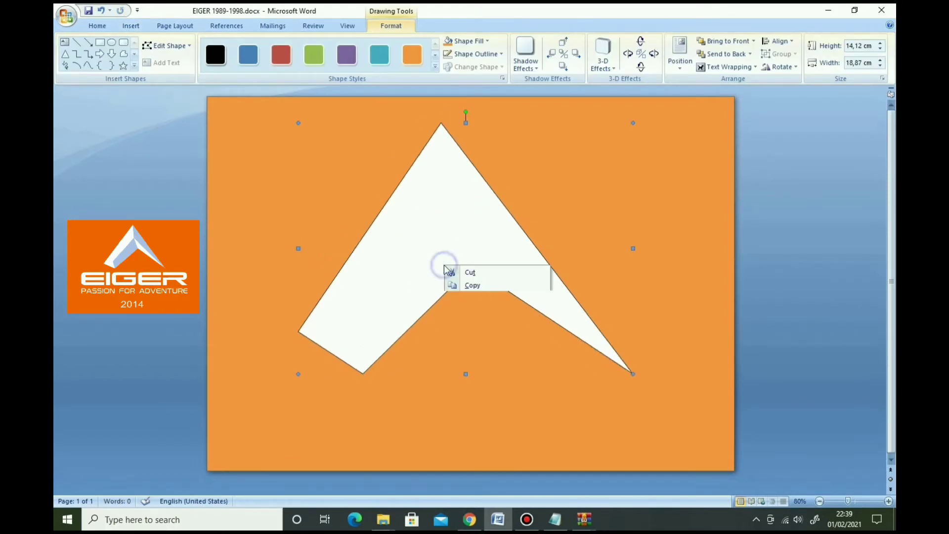
click(480, 313)
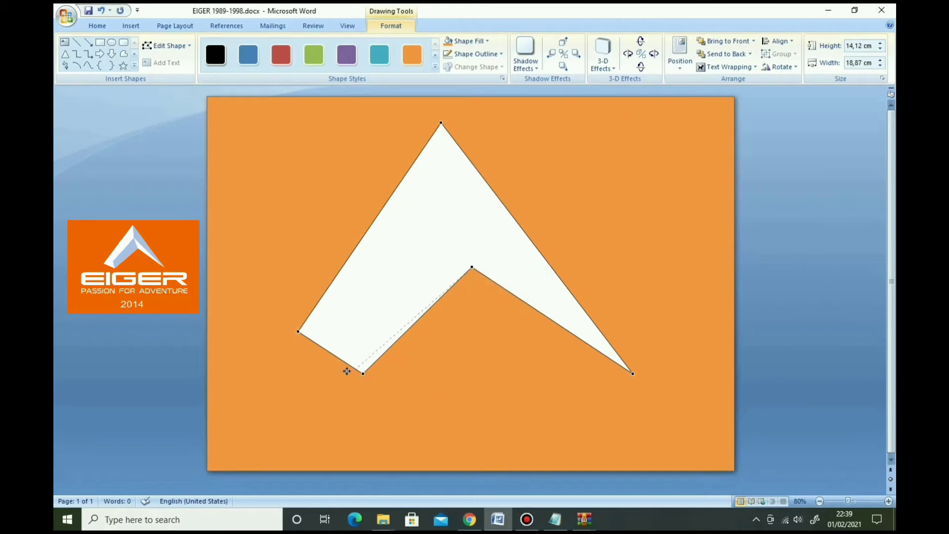
drag(363, 374, 345, 371)
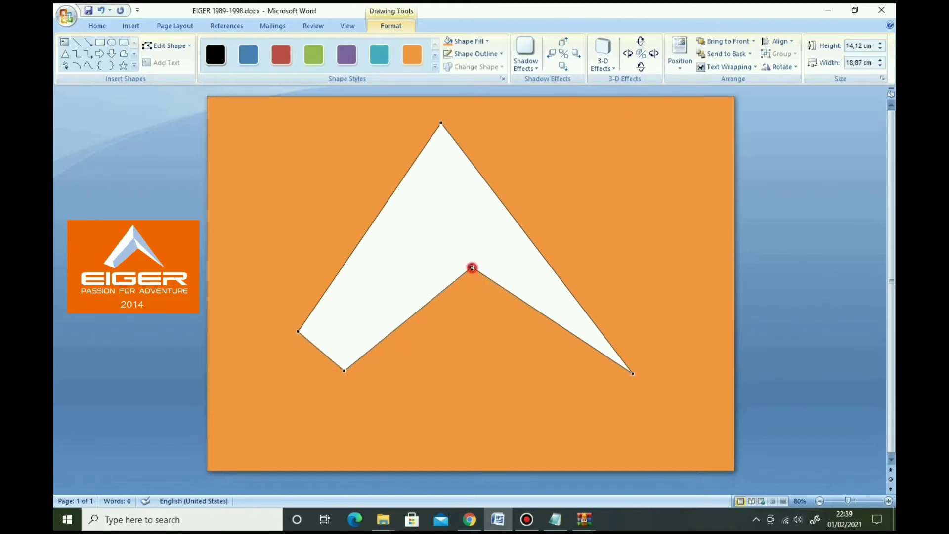
drag(472, 267, 470, 256)
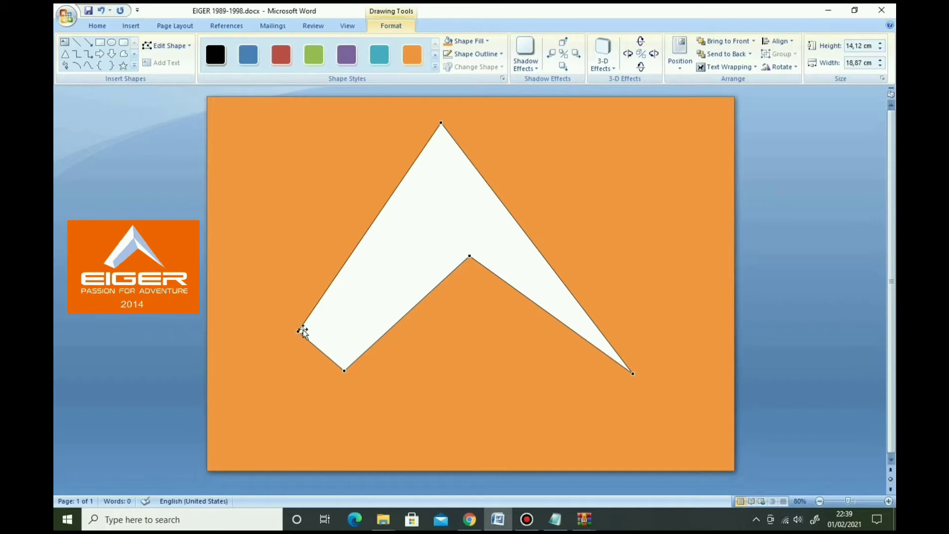
drag(283, 343, 284, 344)
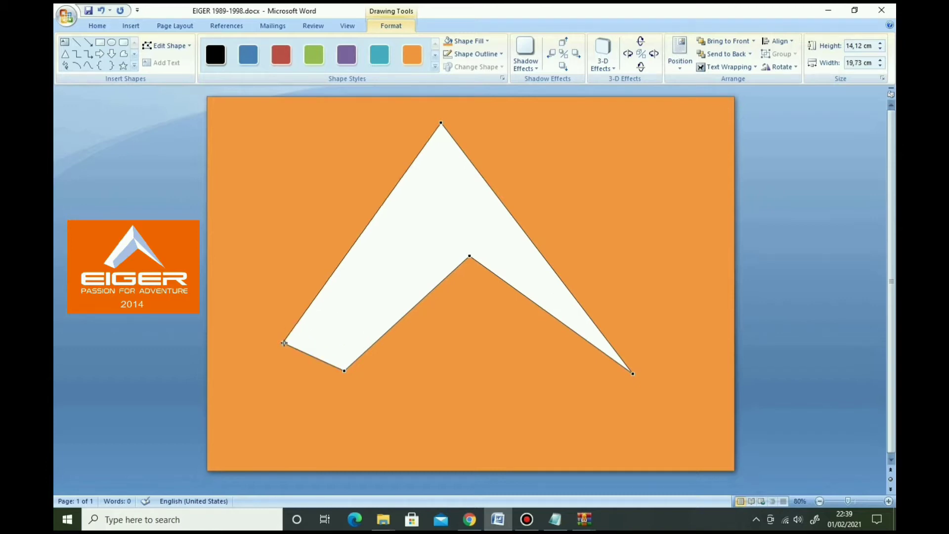
click(433, 338)
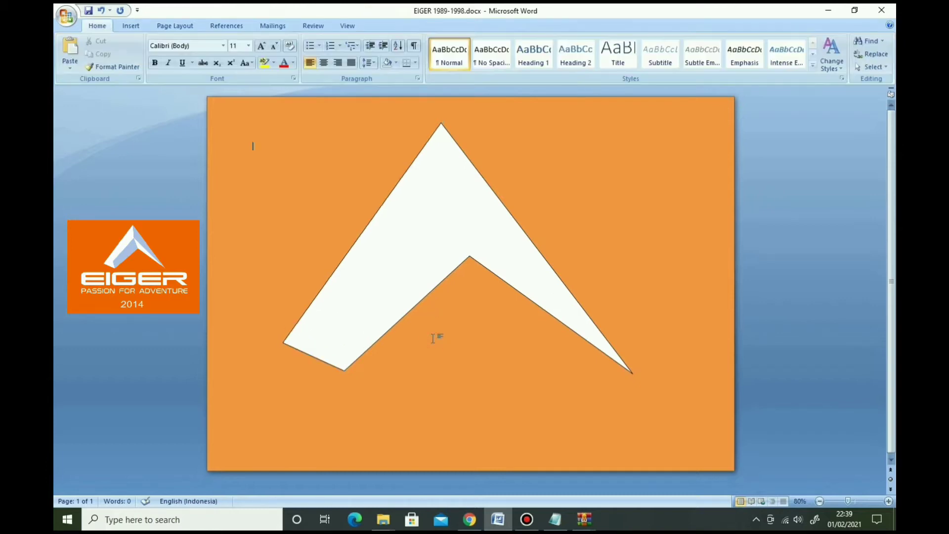
Step: Remove the mountain's dark outline
click(423, 203)
click(450, 54)
click(562, 162)
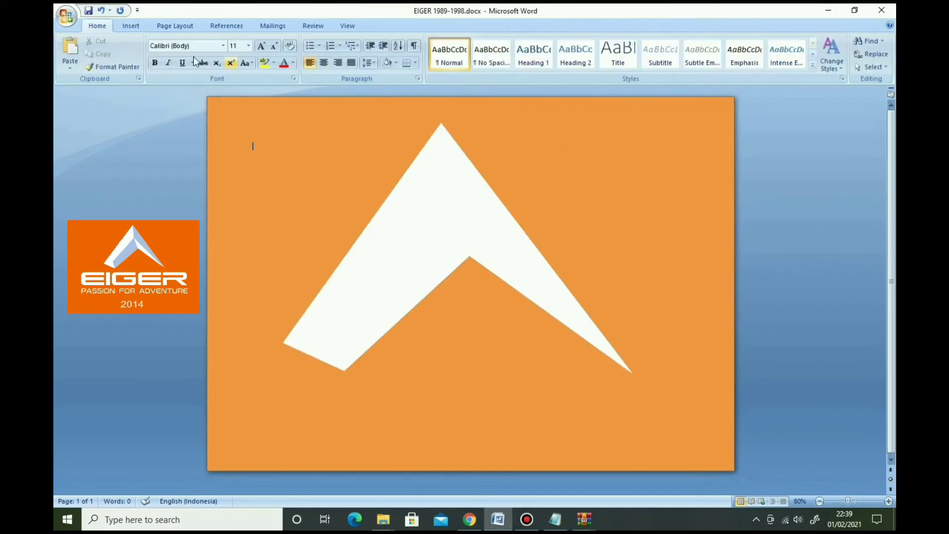
Step: Start a new freeform shading face at the mountain's lower-left corner
click(131, 25)
click(232, 52)
click(354, 93)
click(344, 369)
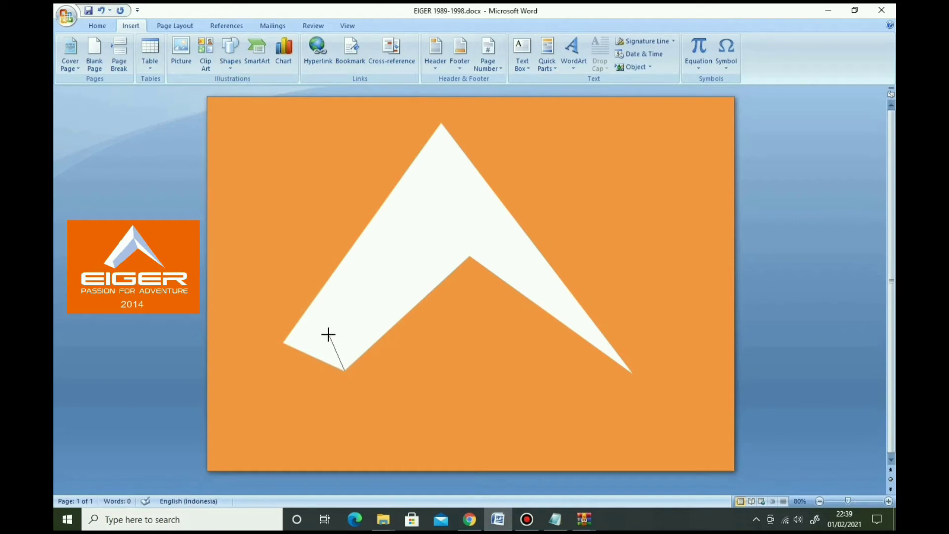
Step: Close the inner left face at the notch and give it a light-blue fill with no outline
click(328, 333)
click(469, 256)
click(344, 369)
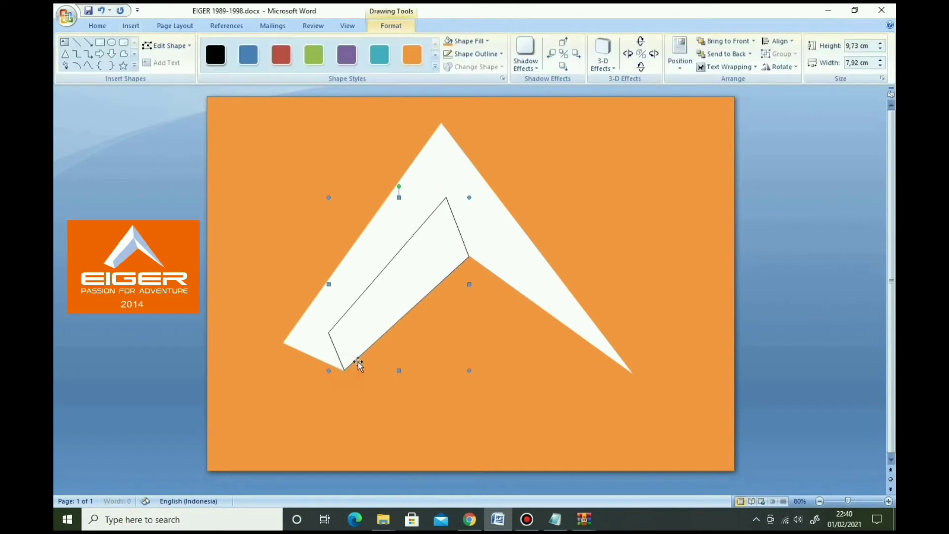
click(466, 42)
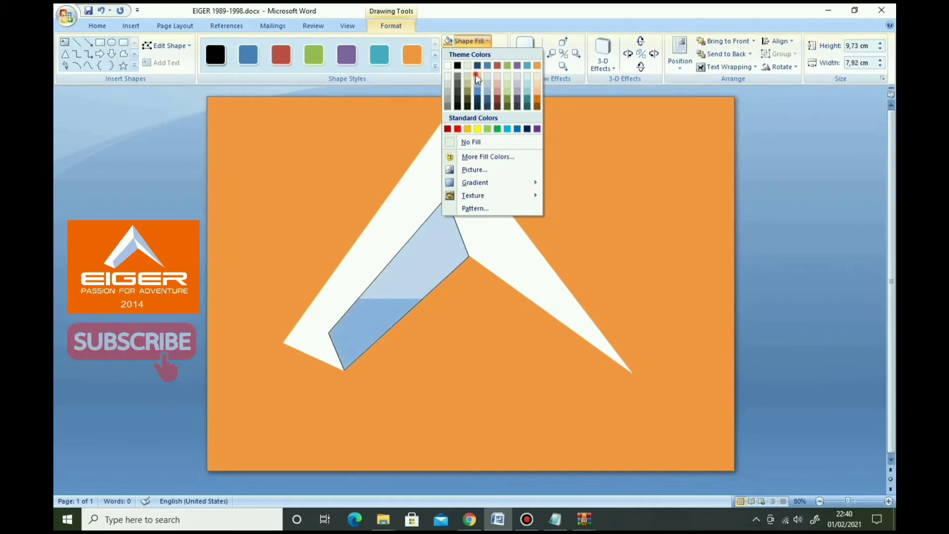
click(477, 76)
click(476, 54)
click(124, 53)
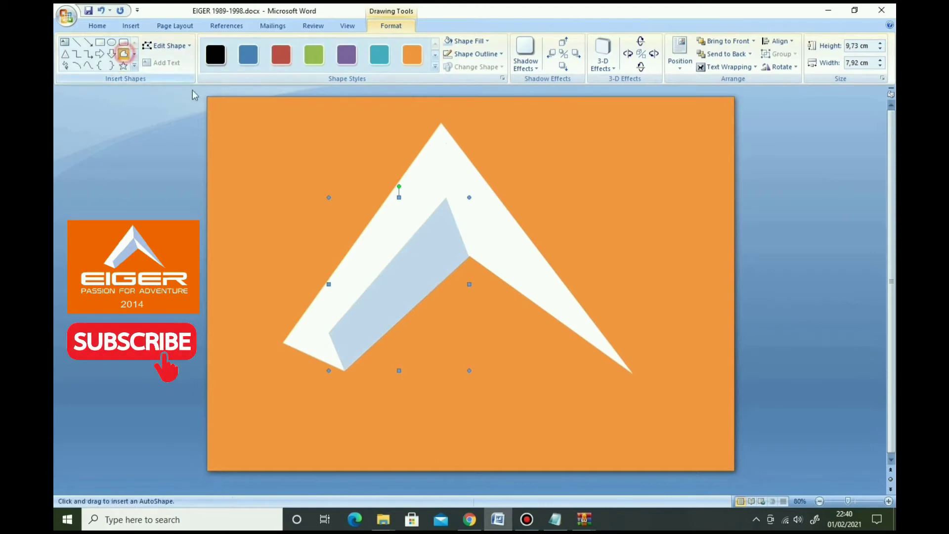
Step: Draw a second face along the peak's right arm, filled light blue with no outline
click(441, 123)
click(446, 200)
click(631, 373)
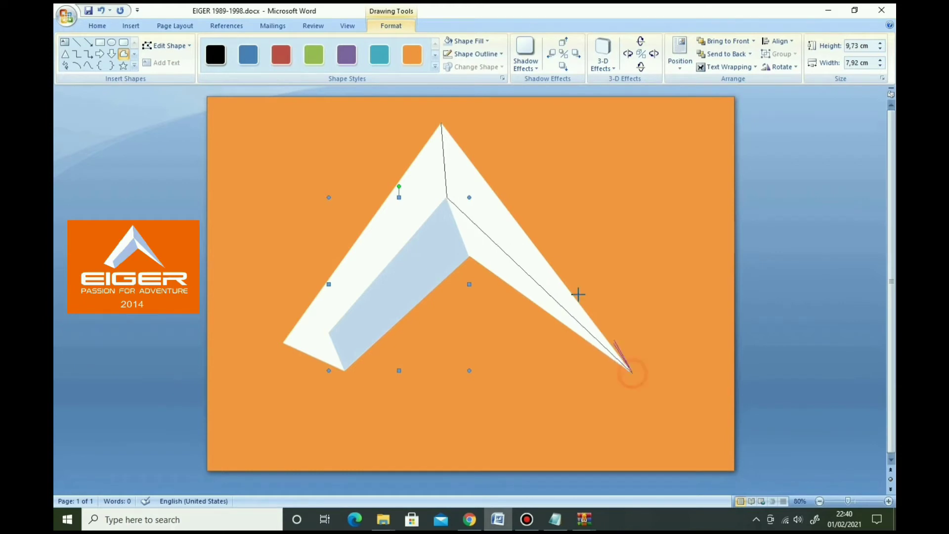
click(441, 124)
click(449, 41)
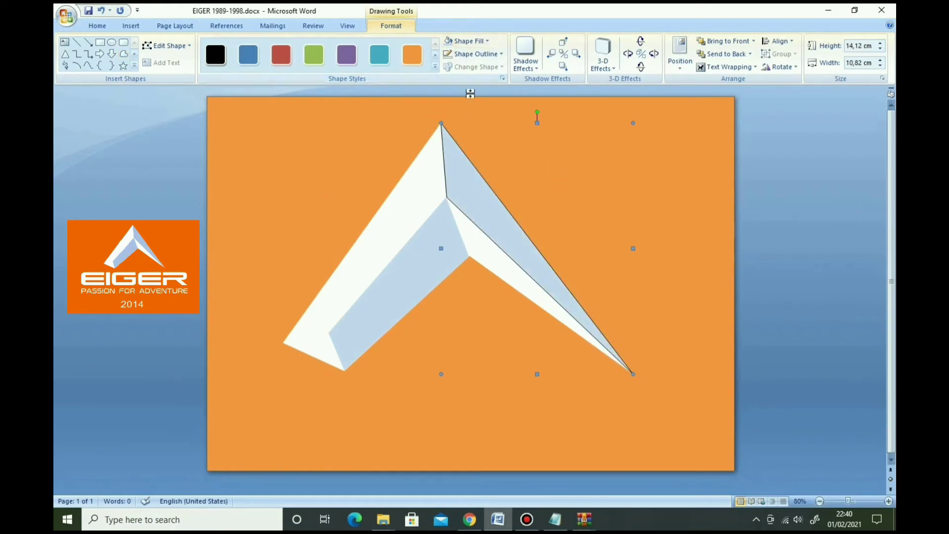
click(534, 147)
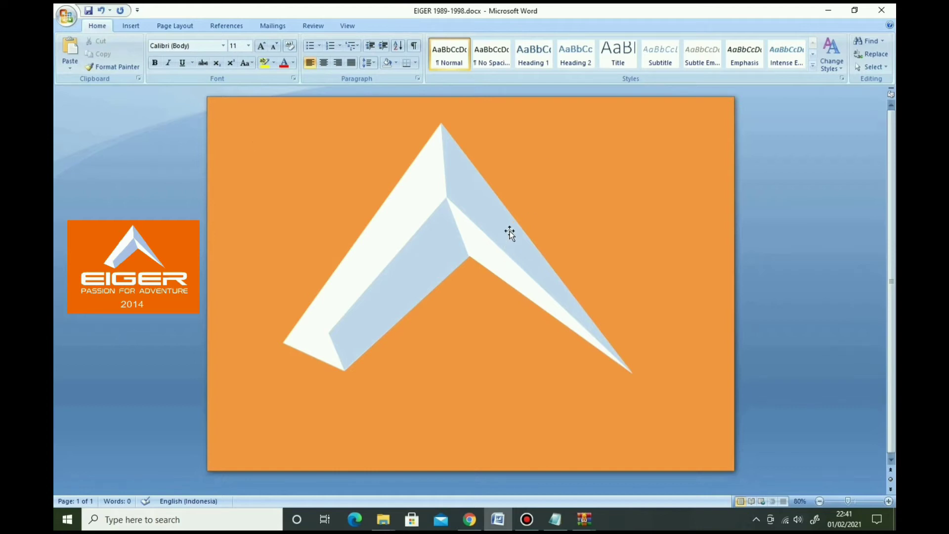
Step: Pull the right face's bottom tip slightly inward, then multi-select the mountain pieces
right_click(517, 280)
click(554, 329)
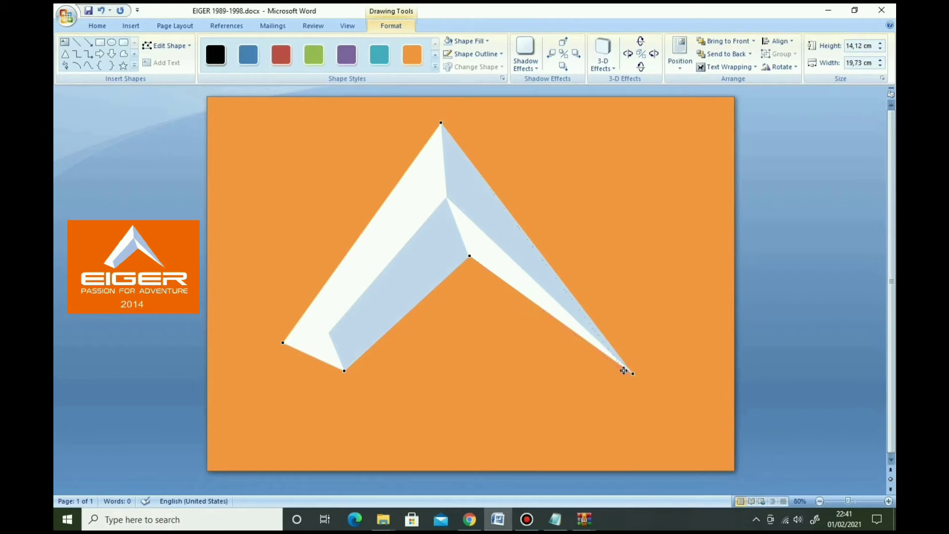
drag(617, 369, 615, 368)
click(634, 352)
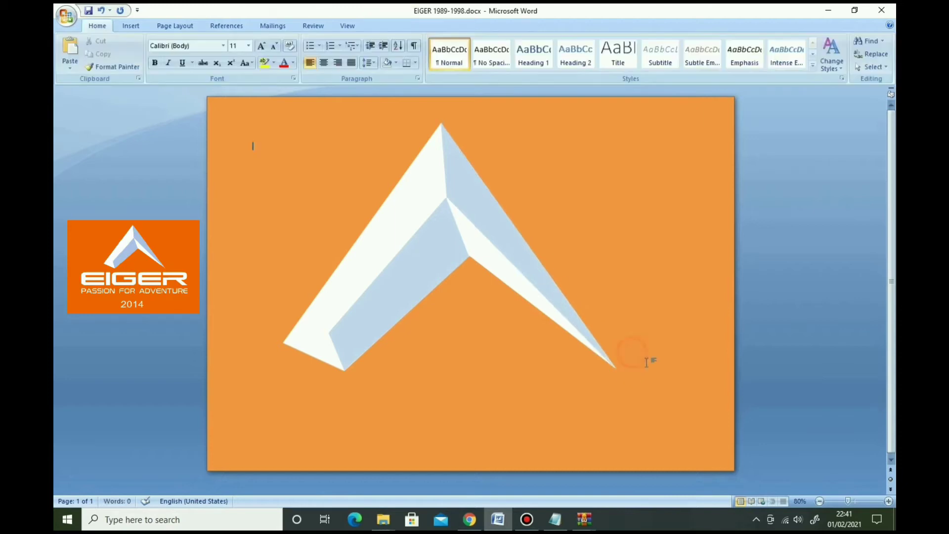
click(595, 345)
right_click(552, 291)
click(591, 335)
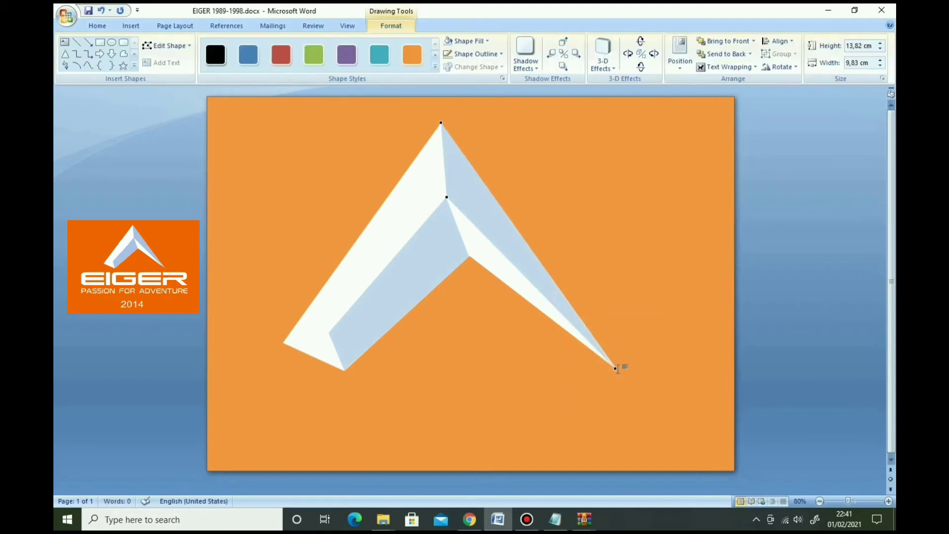
click(629, 350)
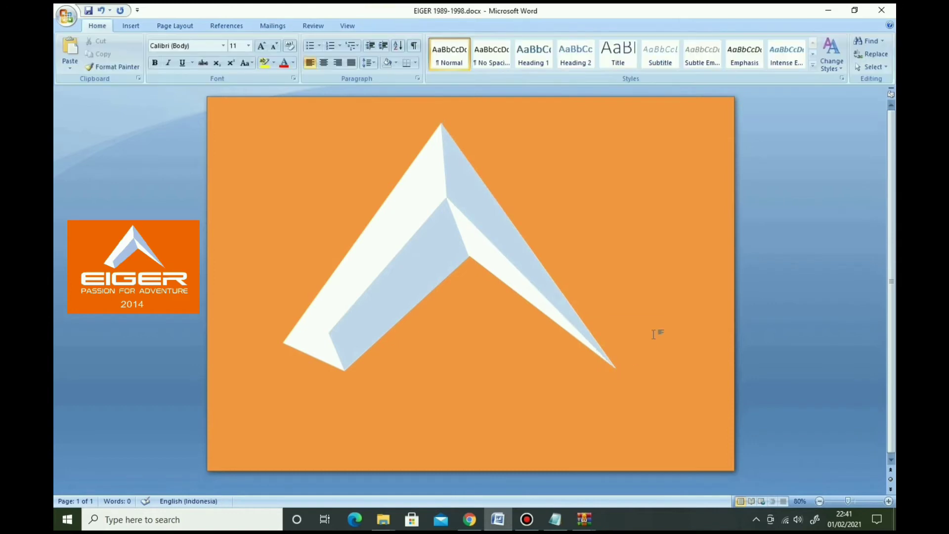
click(483, 213)
shift+click(405, 201)
Step: Group the three mountain pieces, shrink the group, and move it up and left
shift+click(417, 195)
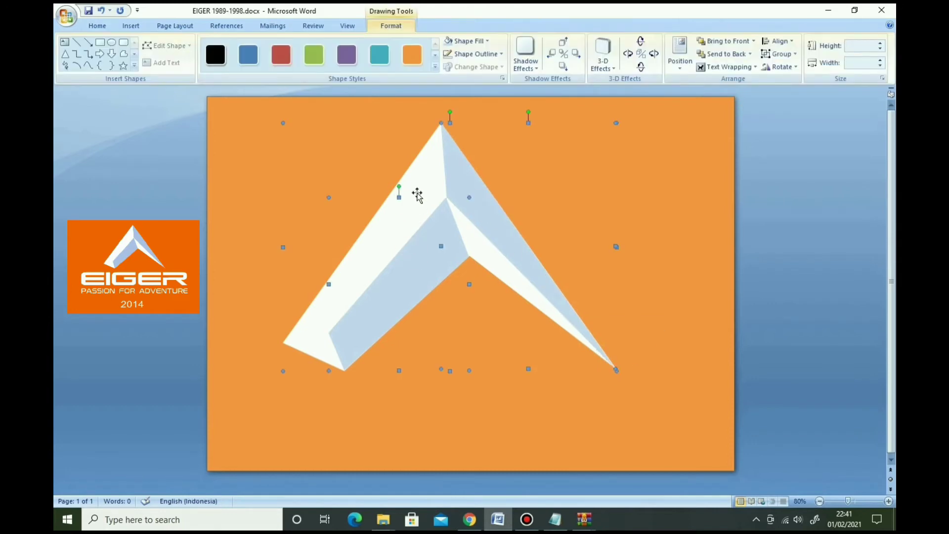
right_click(418, 194)
click(539, 247)
click(283, 124)
click(418, 198)
drag(282, 123, 372, 198)
drag(483, 269, 468, 204)
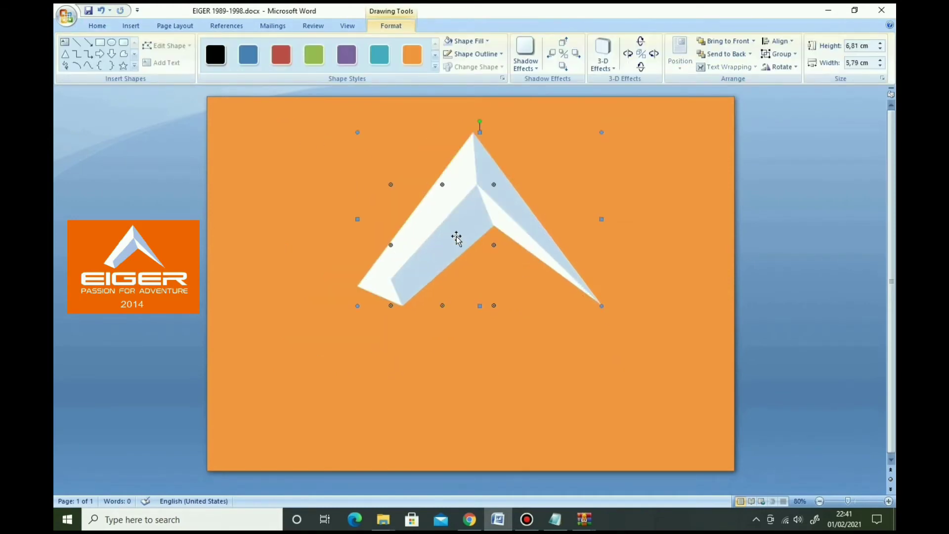
Step: Ungroup the mountain and reshape one facet's corner via Edit Points
right_click(438, 248)
mouse_move(475, 309)
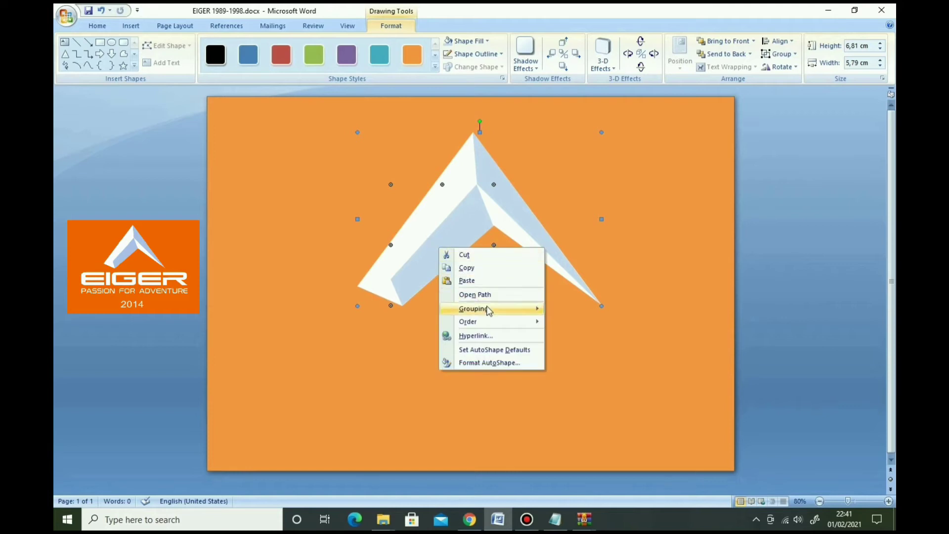
click(578, 322)
right_click(435, 242)
click(498, 331)
click(459, 245)
right_click(459, 244)
click(487, 291)
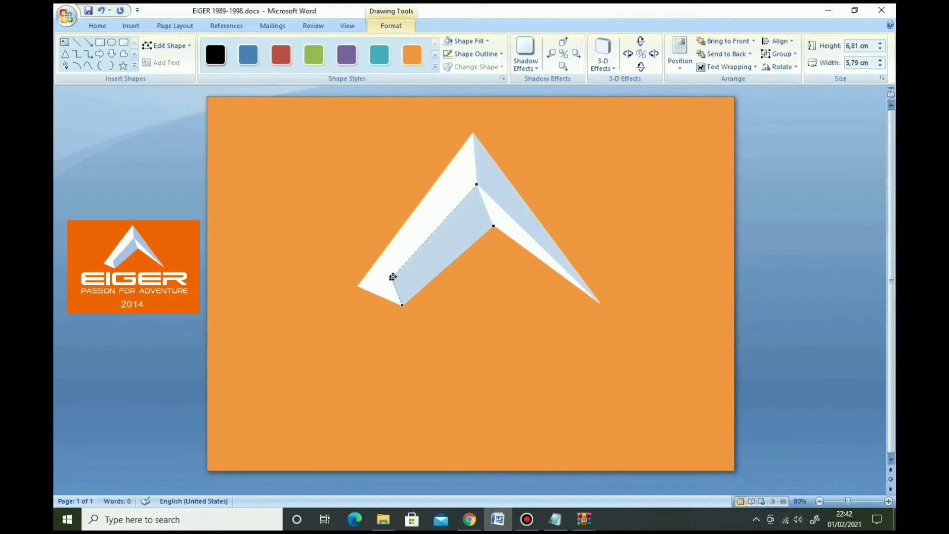
drag(394, 278, 394, 278)
click(444, 332)
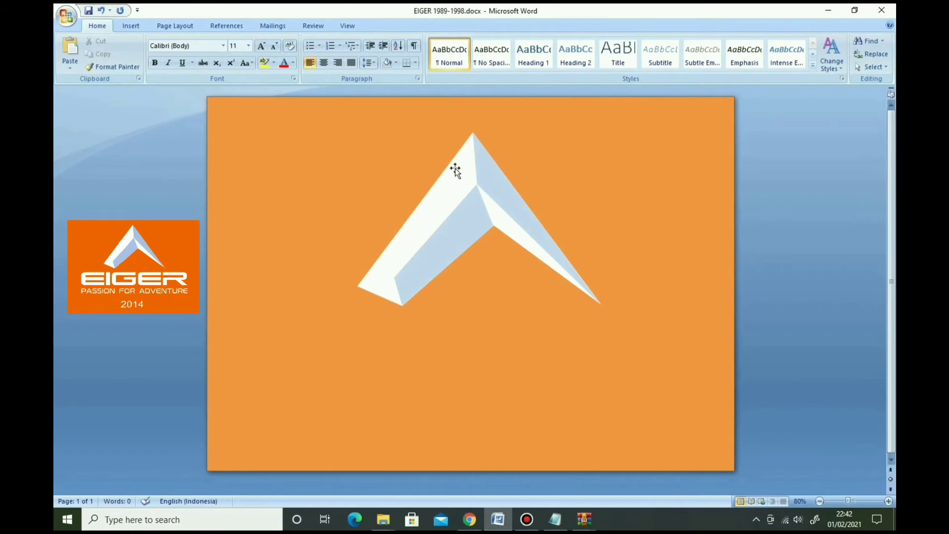
Step: Regroup the white peak and light-blue faces into one mountain object
click(455, 169)
right_click(456, 231)
click(464, 206)
click(447, 202)
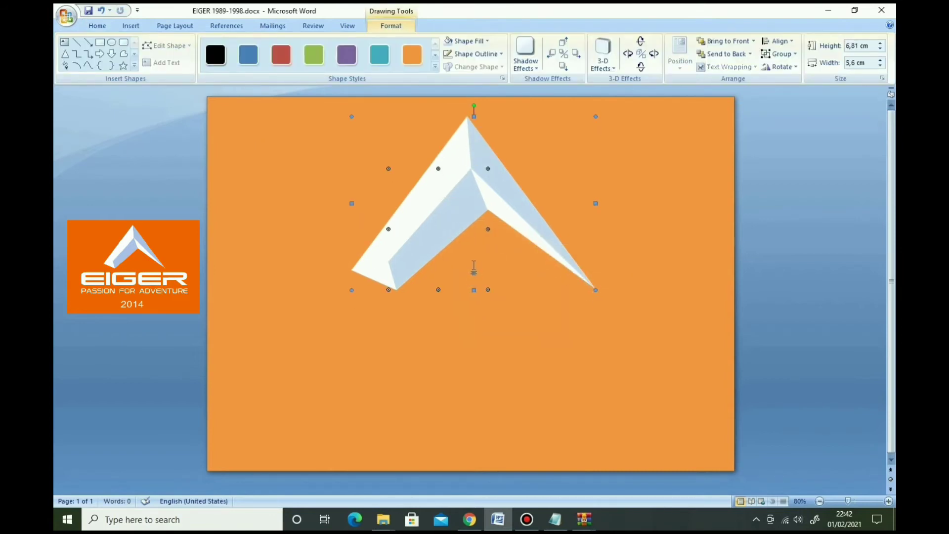
click(638, 163)
Step: Insert plain WordArt reading 'EIGER' in the Korataki font, wrapped In Front of Text
click(131, 25)
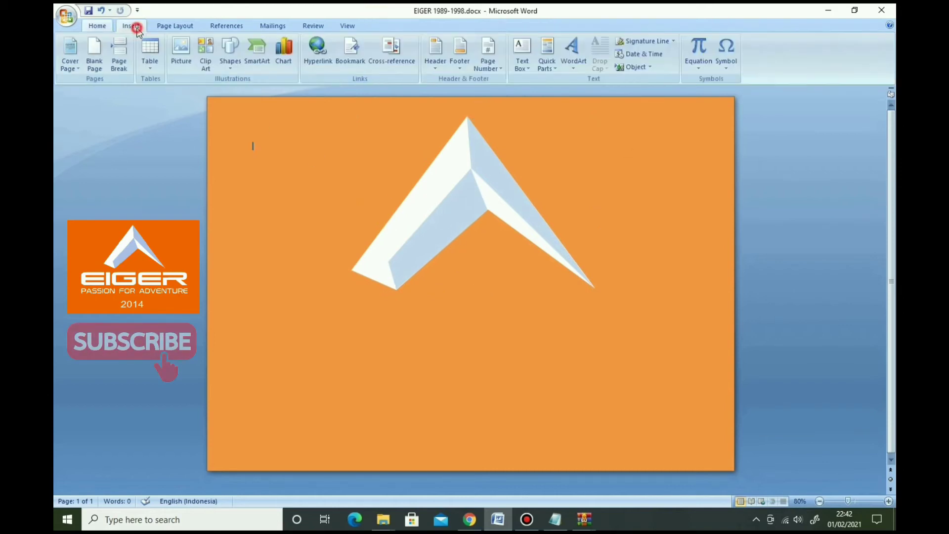
click(573, 55)
click(622, 89)
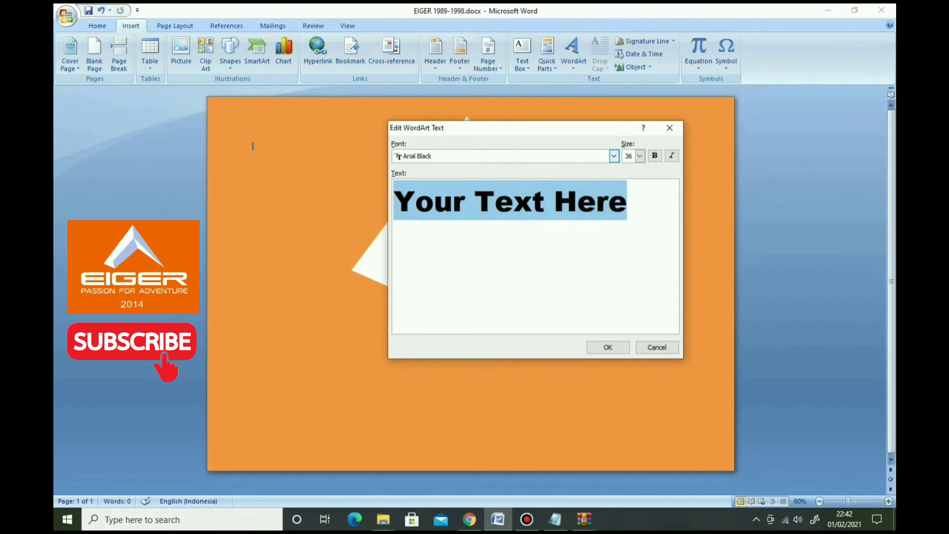
text(EIGER)
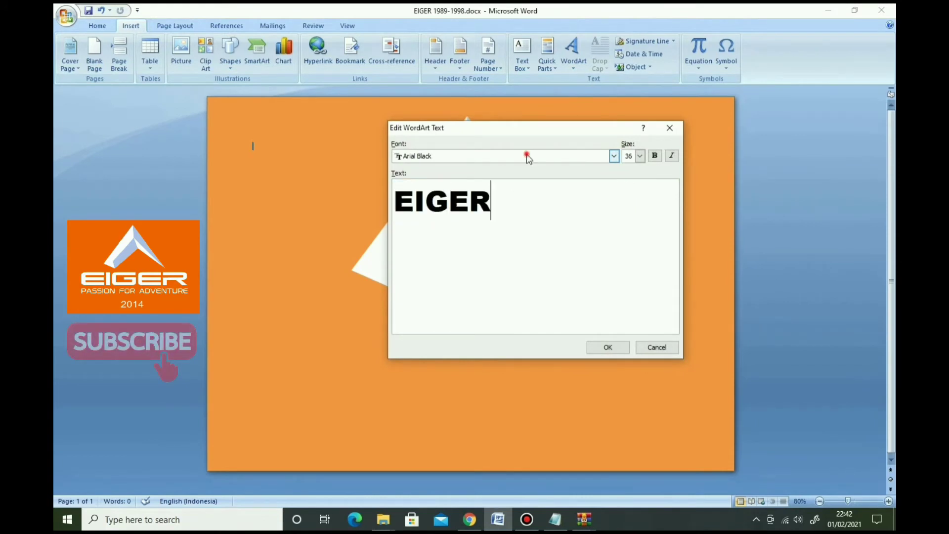
click(527, 156)
scroll(518, 184, down, 10)
scroll(521, 186, down, 10)
scroll(519, 187, up, 5)
scroll(519, 185, up, 5)
scroll(517, 186, down, 1)
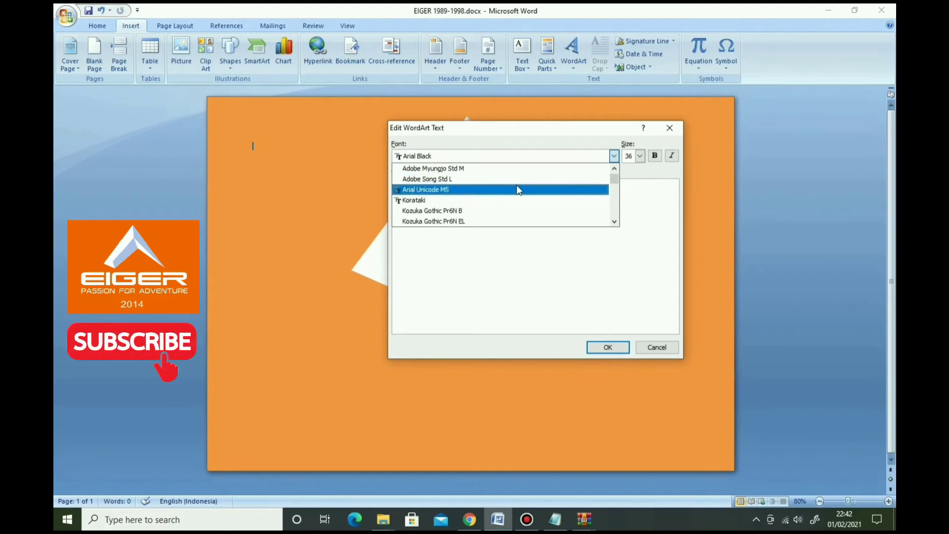
click(415, 200)
click(606, 347)
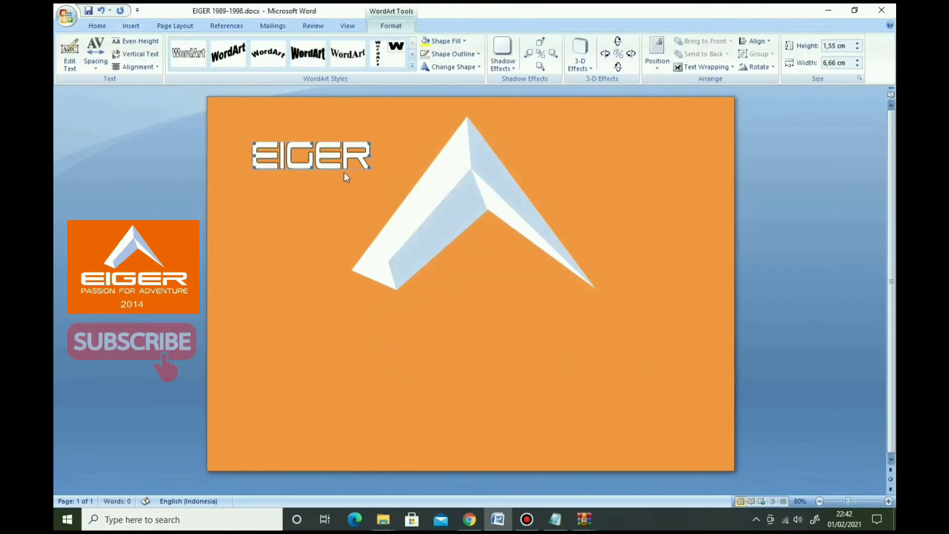
click(702, 67)
click(759, 135)
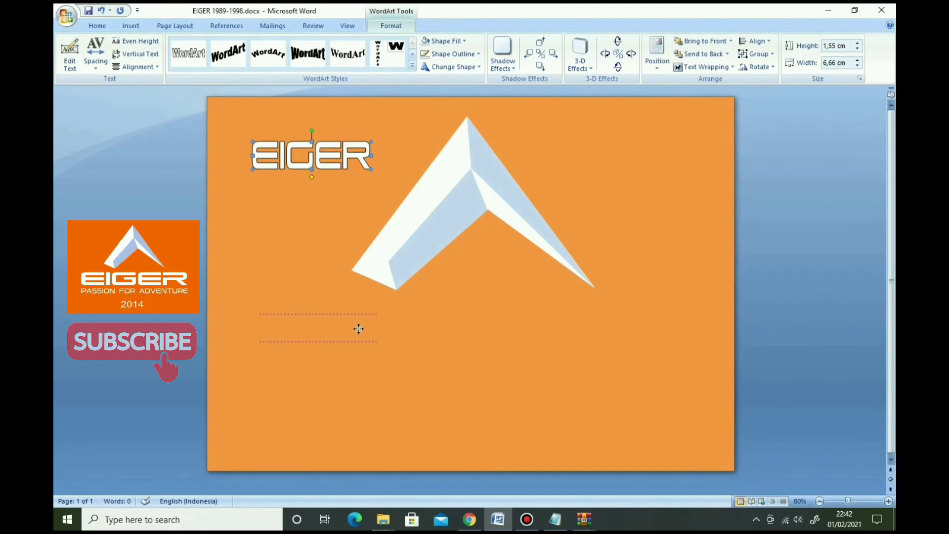
Step: Move EIGER under the mountain and size it to 23,82 cm wide by 2,98 cm tall
drag(359, 328, 359, 329)
drag(694, 354, 694, 354)
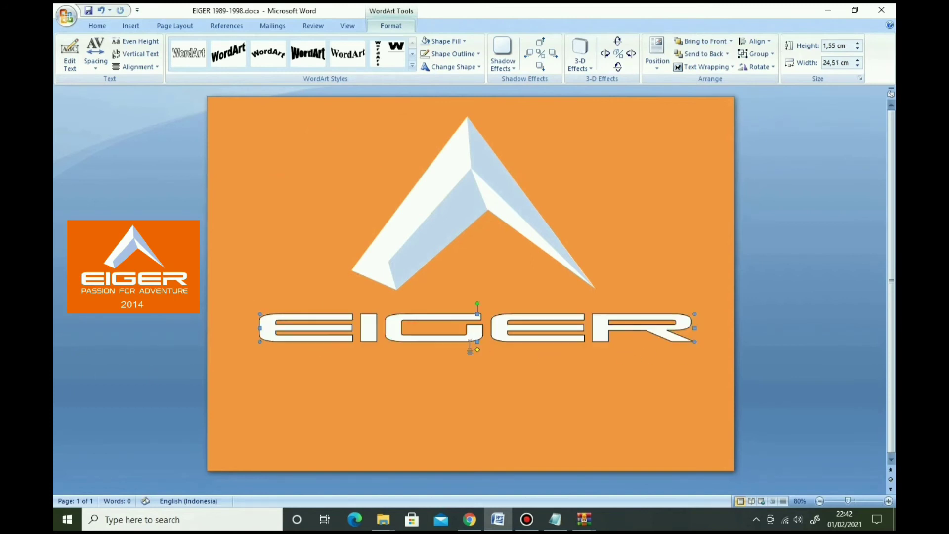
drag(473, 374, 474, 375)
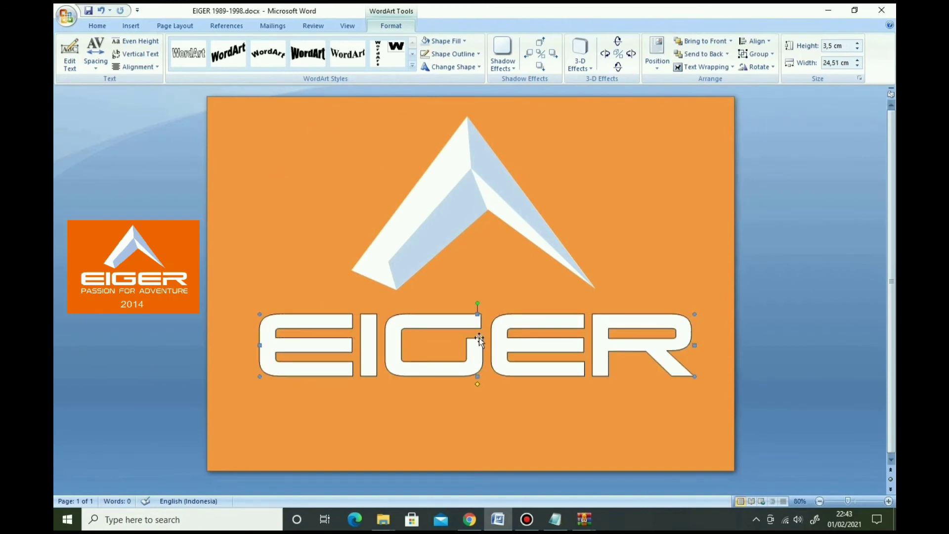
drag(248, 336, 246, 337)
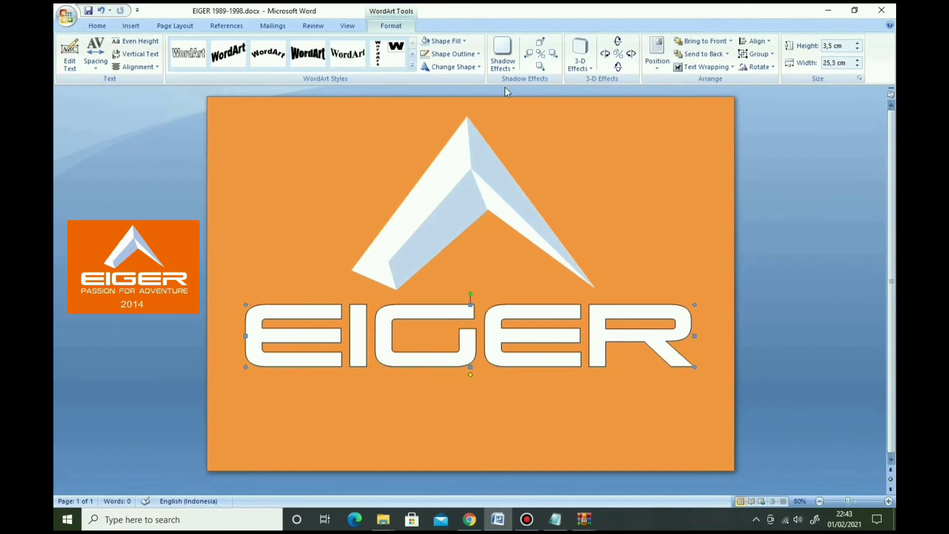
drag(470, 366, 470, 357)
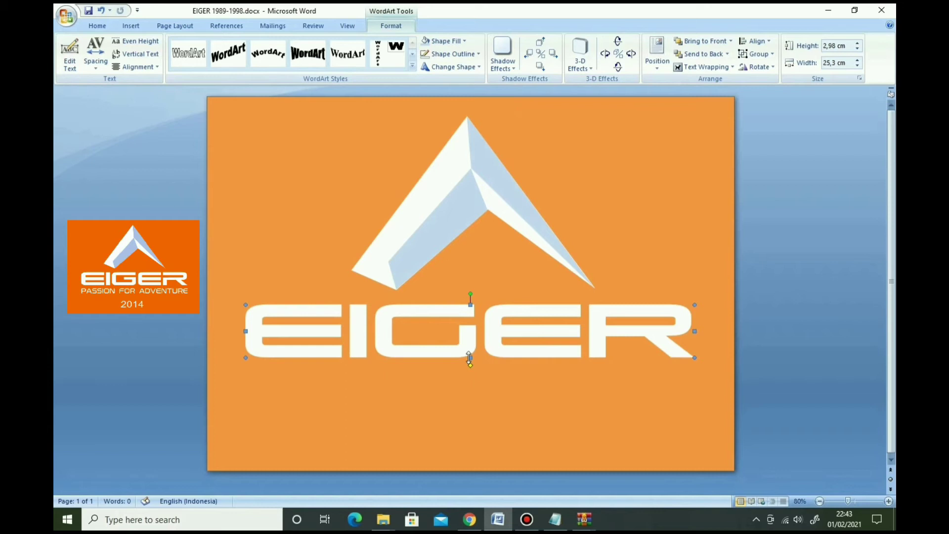
drag(245, 333, 263, 331)
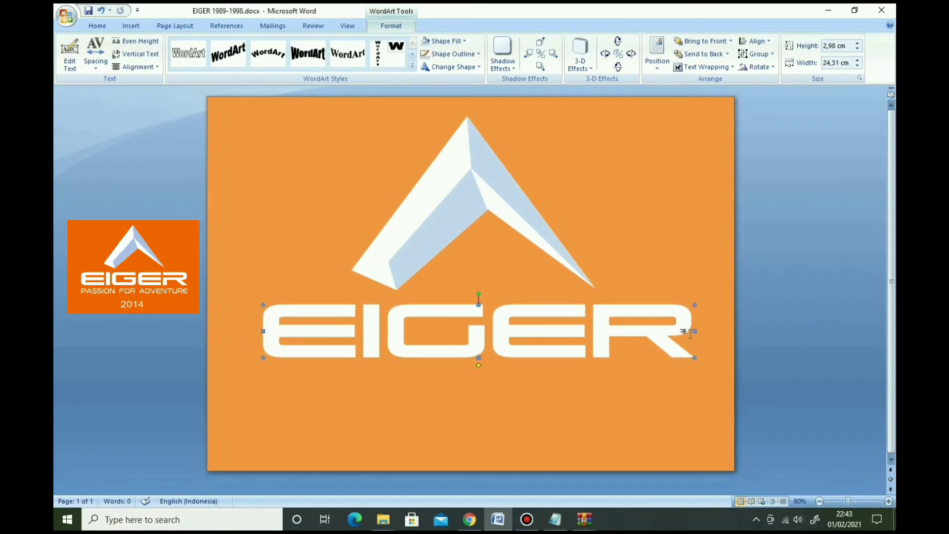
drag(696, 333, 687, 331)
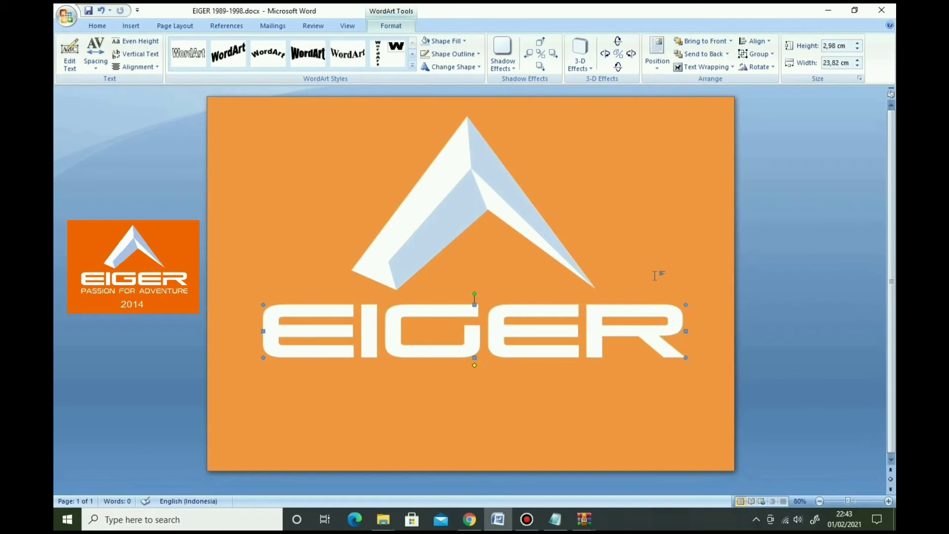
Step: Draw a small rectangle over the letter R of EIGER
click(405, 280)
ctrl+scroll(406, 281, up, 1)
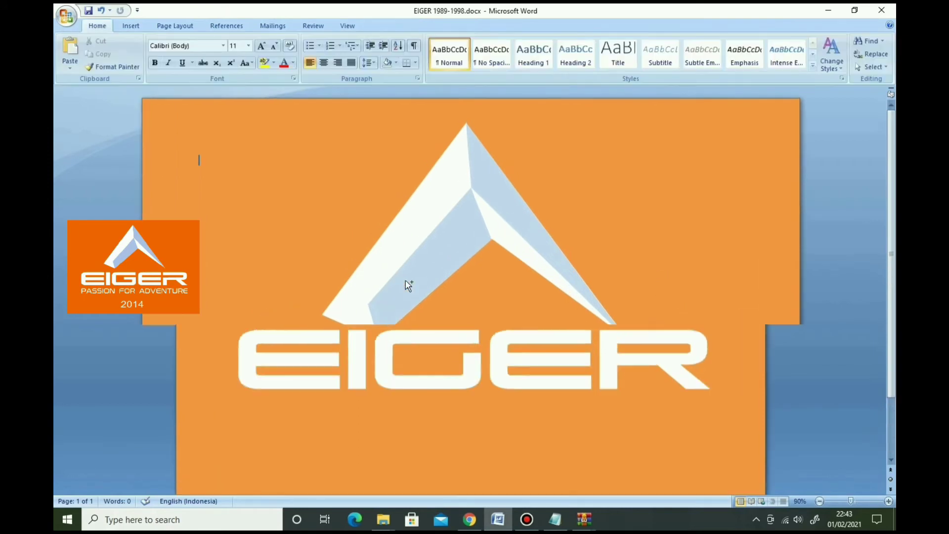
ctrl+scroll(406, 281, up, 1)
ctrl+scroll(405, 281, up, 1)
ctrl+scroll(405, 281, up, 2)
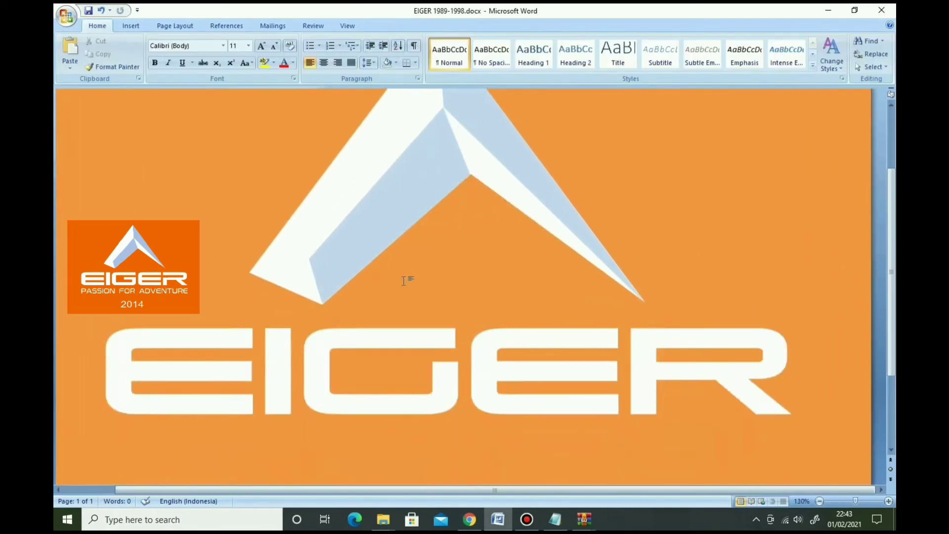
click(131, 26)
click(230, 52)
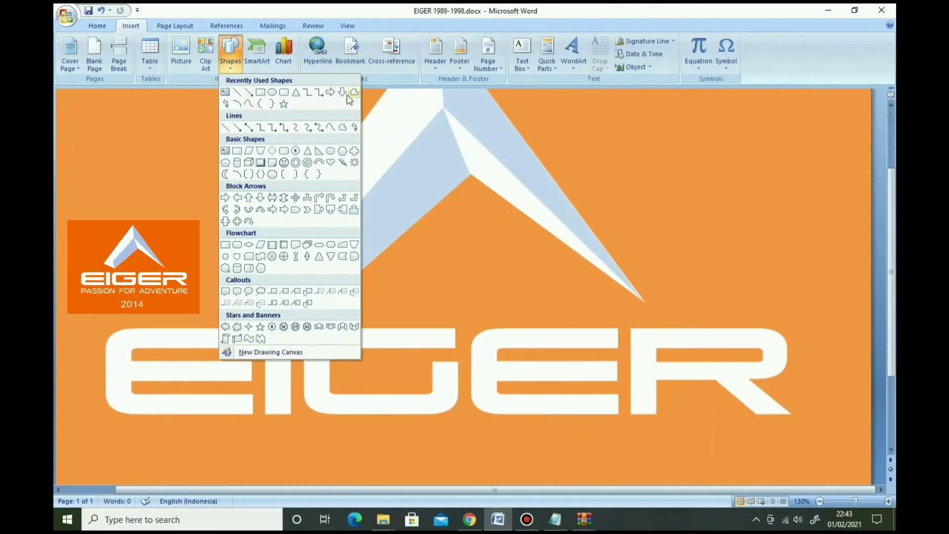
click(261, 92)
drag(628, 348, 667, 361)
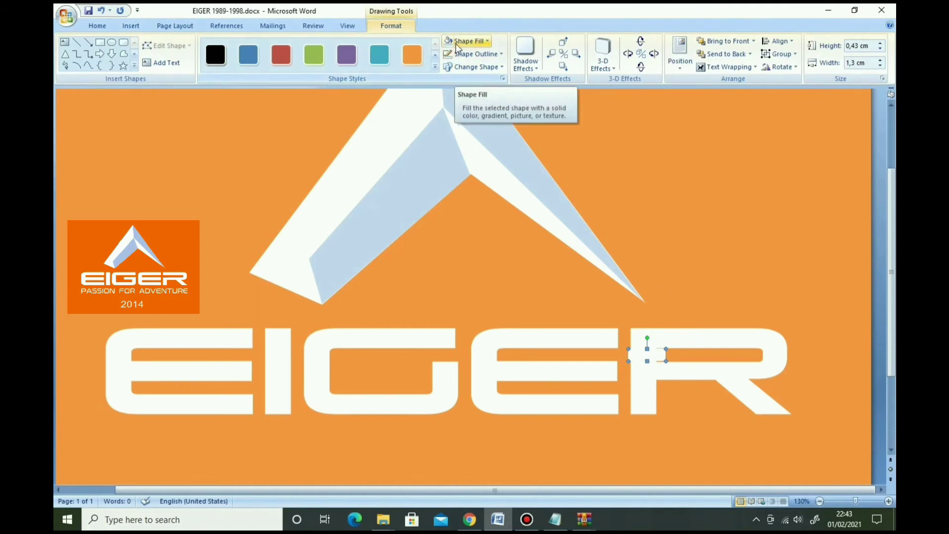
Step: Give the rectangle orange fill and outline, about 1,3 × 0,46 cm
click(458, 41)
click(538, 65)
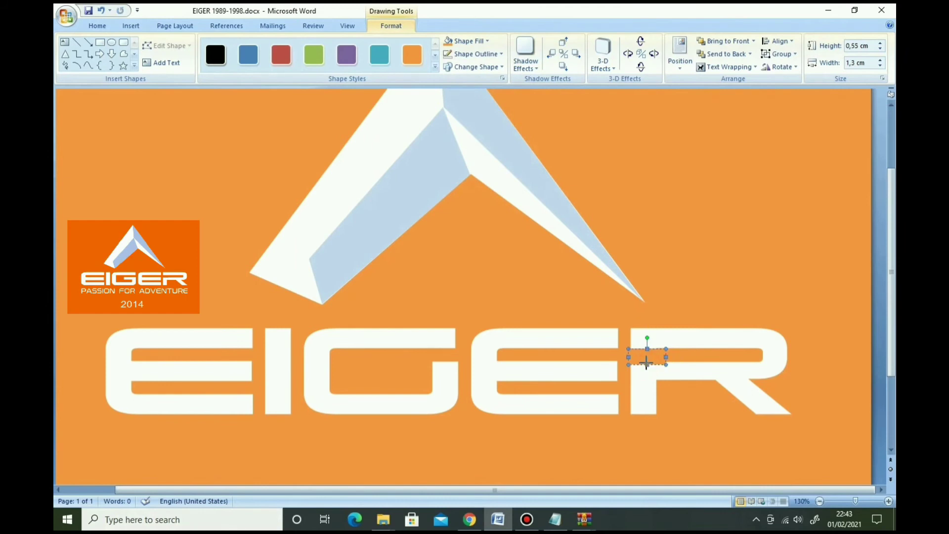
click(474, 53)
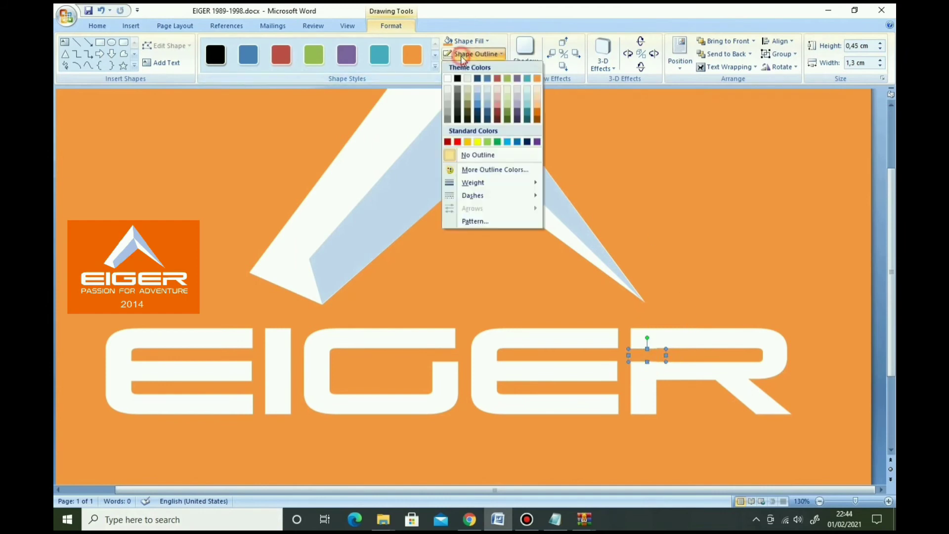
click(539, 79)
ctrl+scroll(691, 276, up, 3)
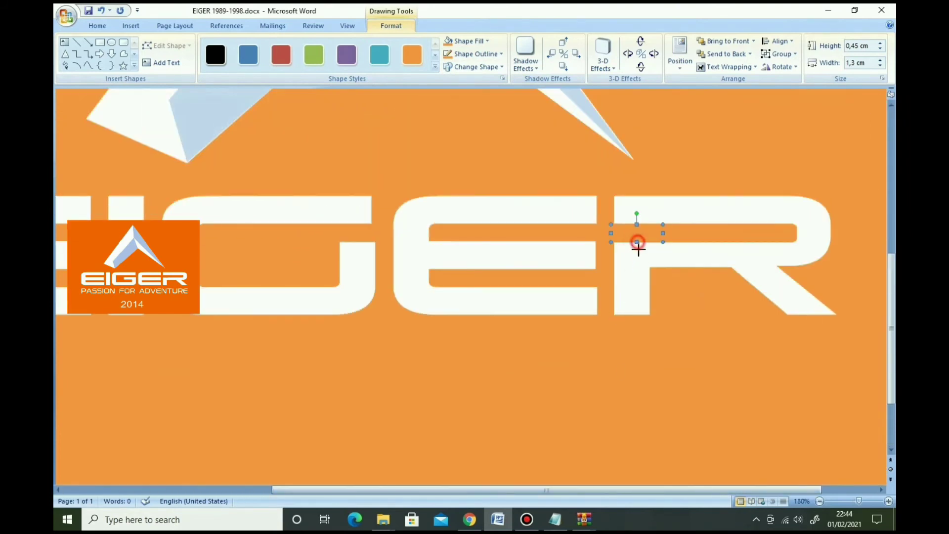
drag(637, 242, 637, 252)
click(701, 260)
ctrl+scroll(701, 261, down, 3)
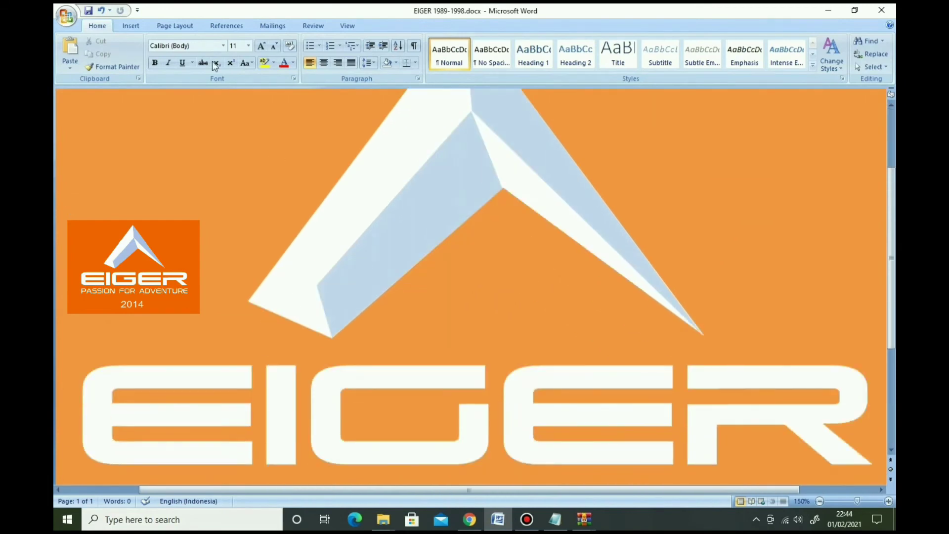
click(131, 26)
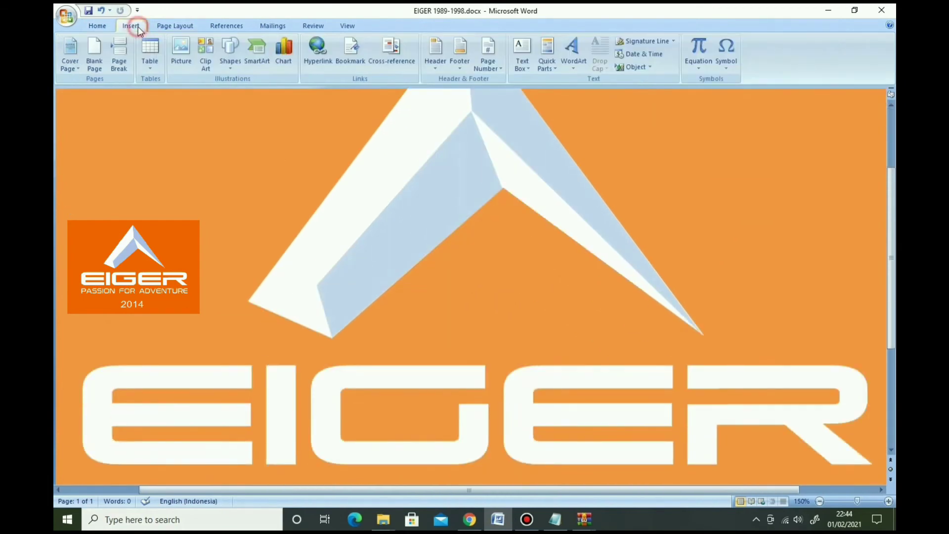
Step: Draw a 2,72 × 0,56 cm borderless rectangle across the G's crossbar
click(244, 58)
click(264, 101)
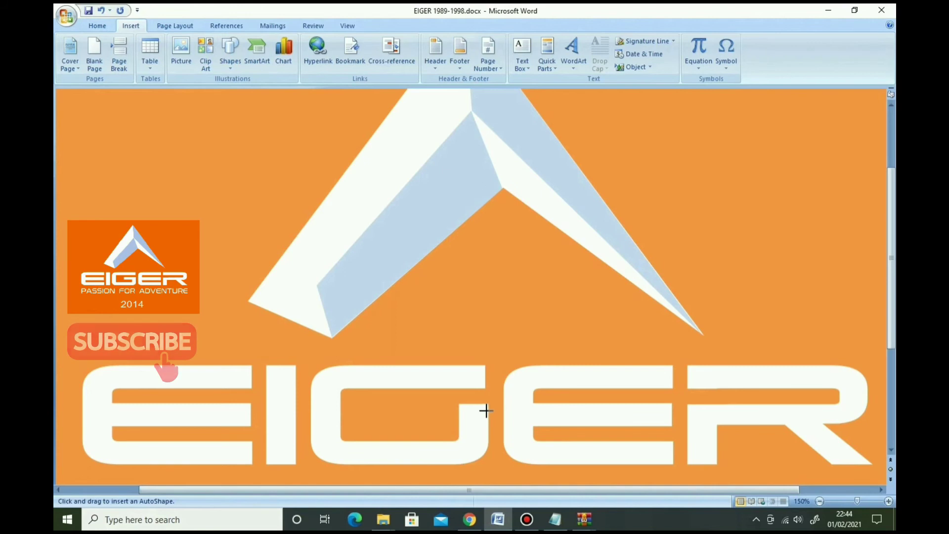
drag(488, 403, 384, 423)
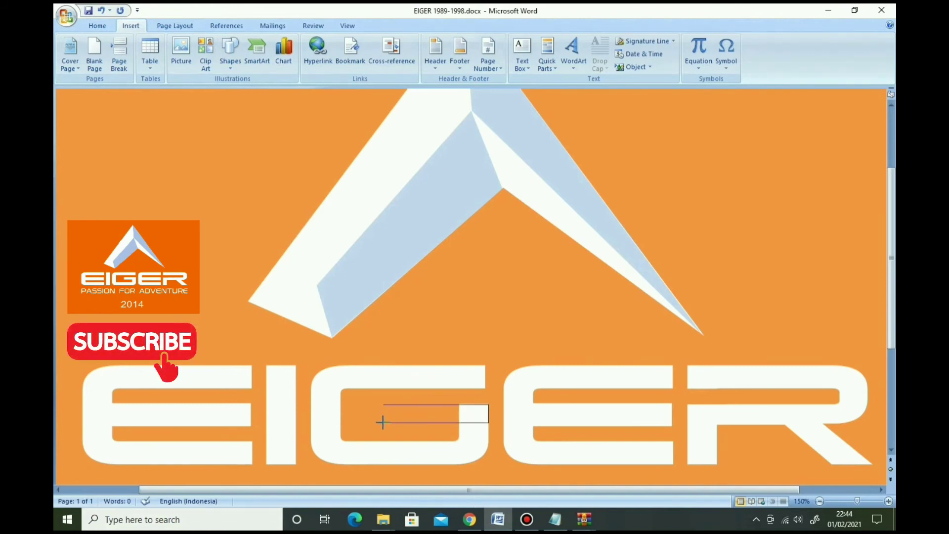
drag(398, 423, 398, 423)
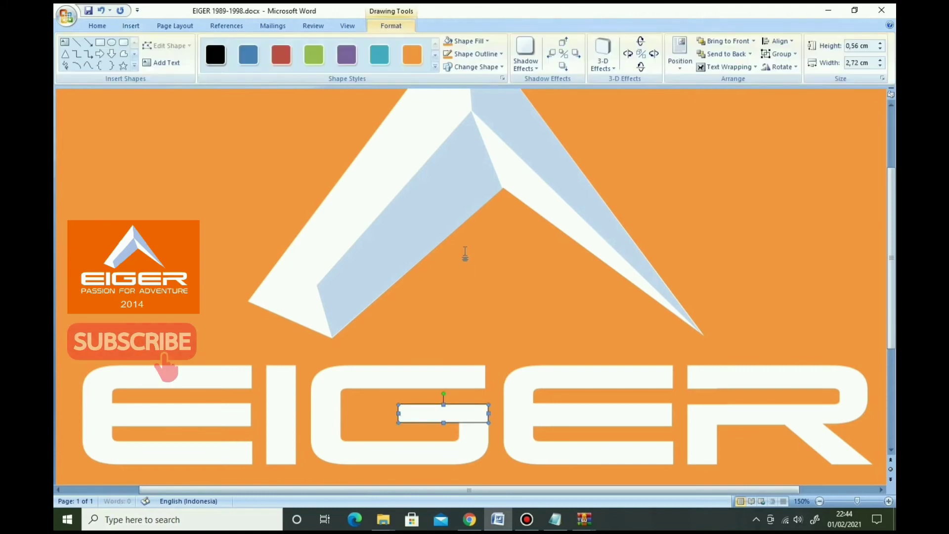
click(457, 55)
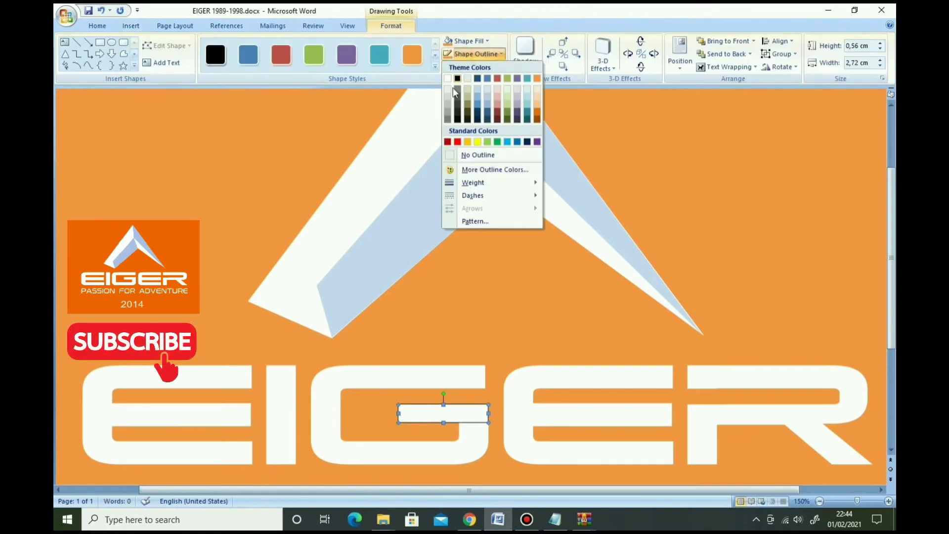
click(462, 154)
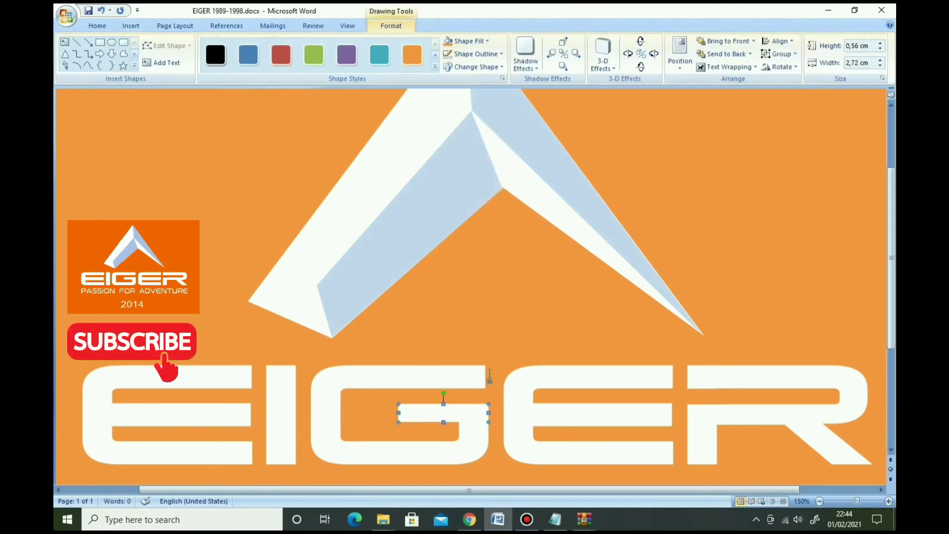
Step: Select and deselect the EIGER WordArt to review the finished lettering
click(442, 380)
ctrl+scroll(484, 331, down, 2)
ctrl+scroll(484, 331, down, 4)
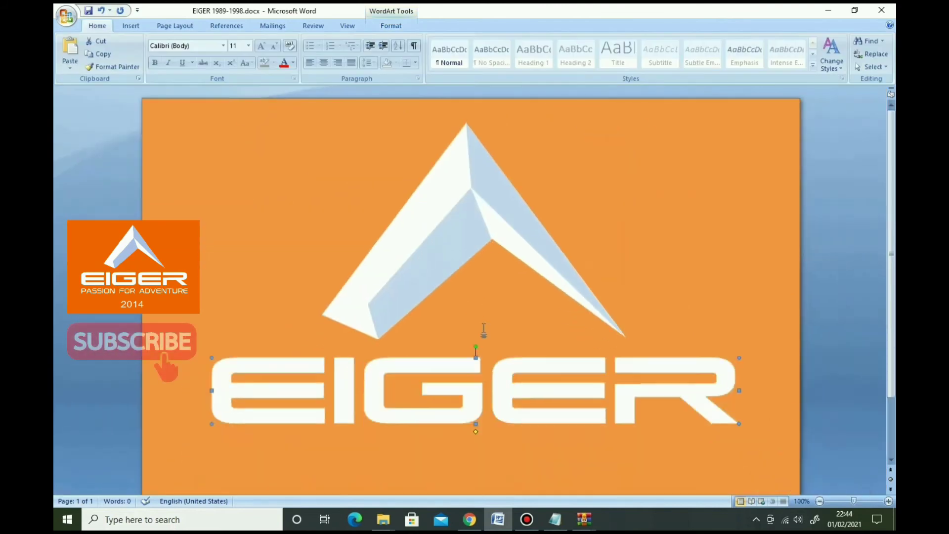
ctrl+scroll(483, 333, down, 2)
click(506, 373)
Step: Insert a new WordArt reading 'PASSION FOR ADVENTURE'
ctrl+scroll(505, 373, up, 1)
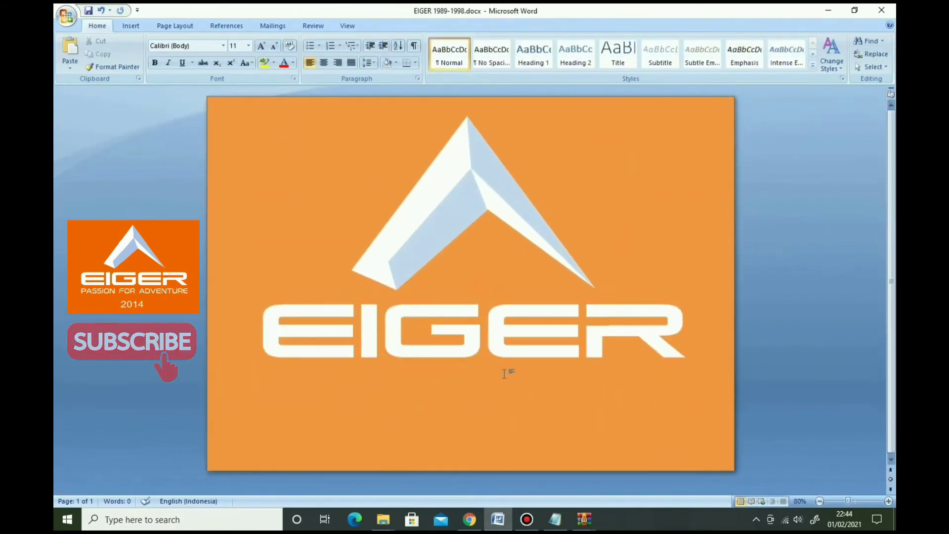
click(138, 29)
click(574, 54)
click(587, 217)
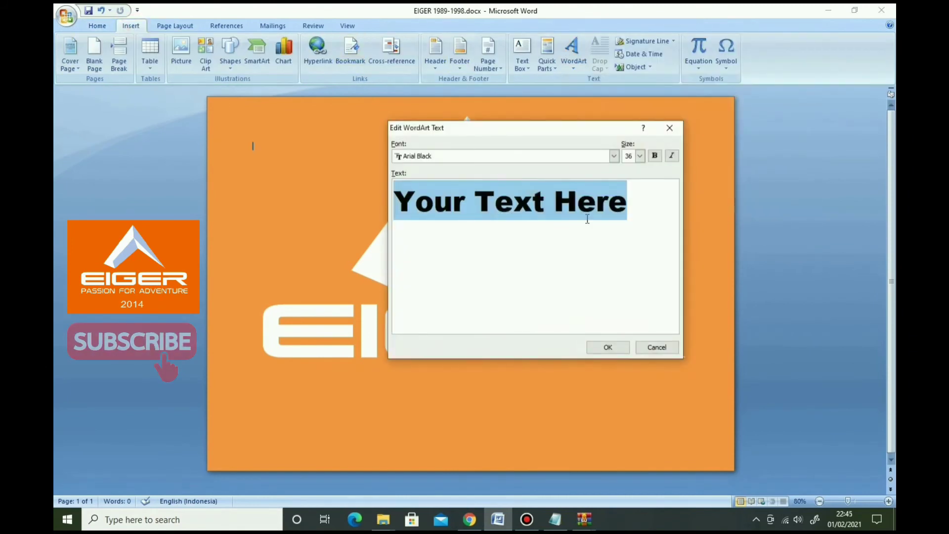
text(PASSION )
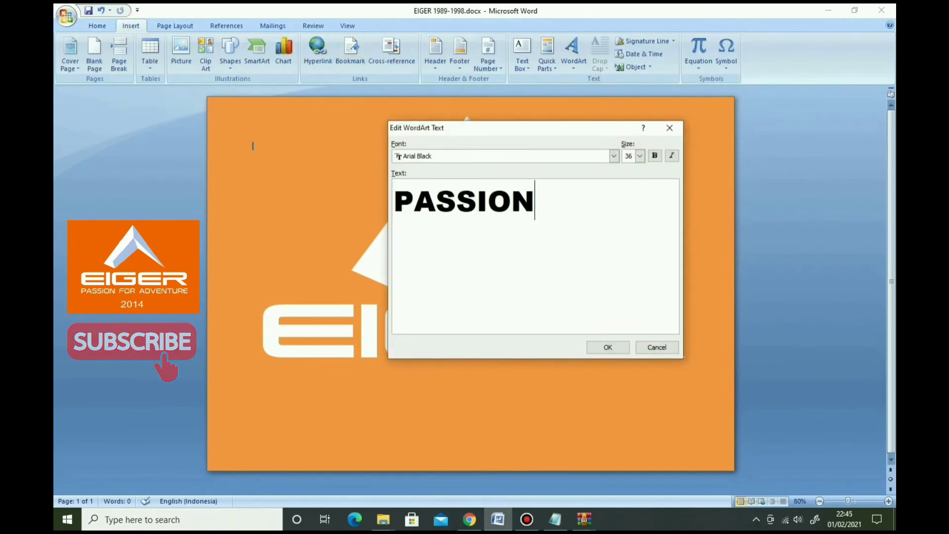
text(FOR )
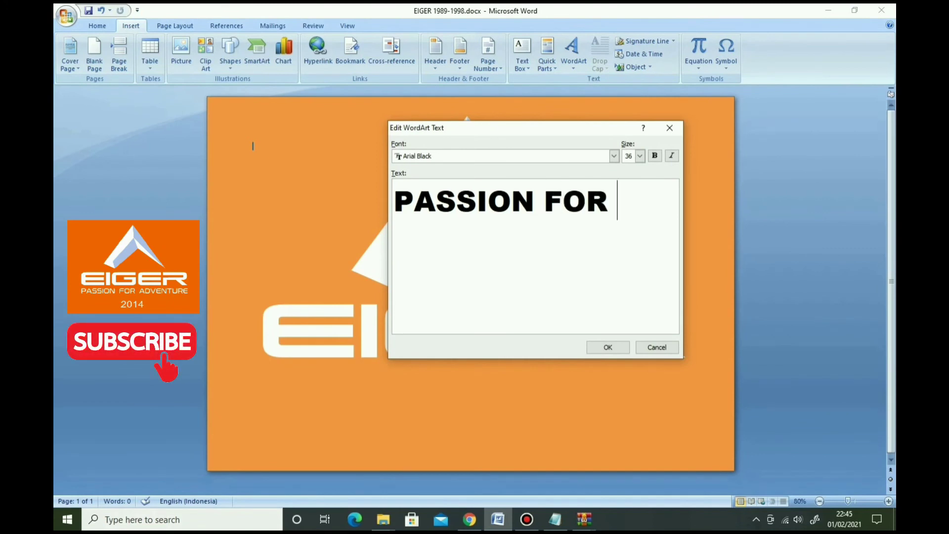
text(ADVENTUR)
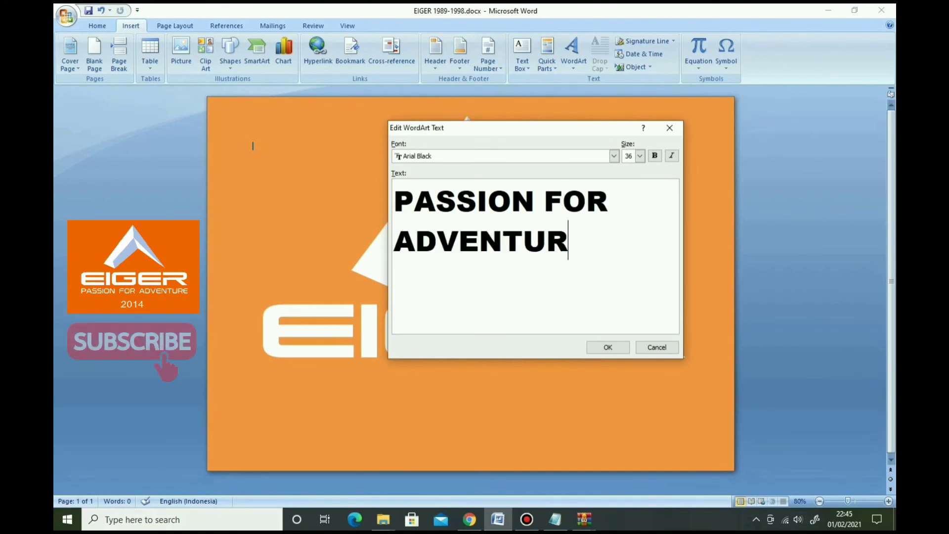
text(E)
Step: Set the tagline to the Conthrax Sb font and wrap it In Front of Text
click(614, 156)
click(615, 213)
click(614, 212)
click(614, 213)
click(615, 216)
click(614, 216)
click(614, 216)
click(482, 211)
click(606, 346)
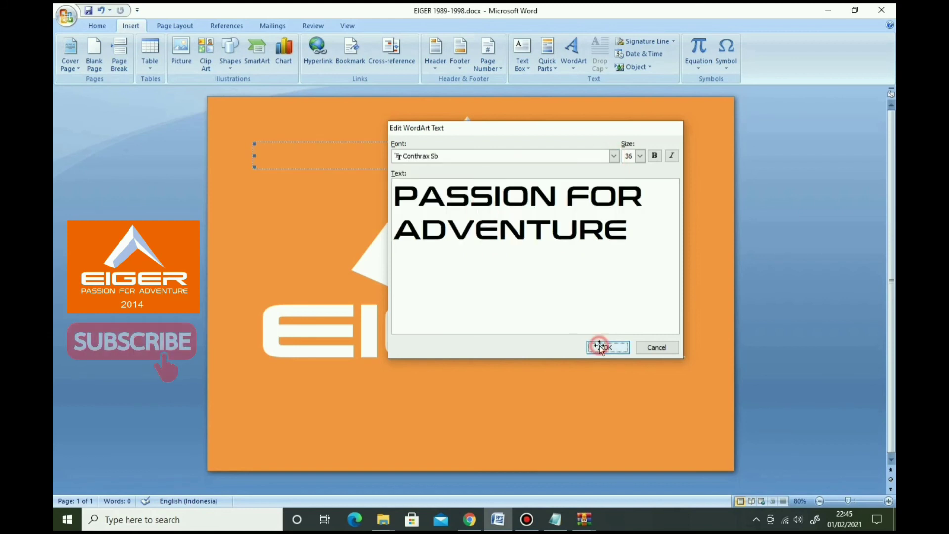
click(693, 69)
click(715, 134)
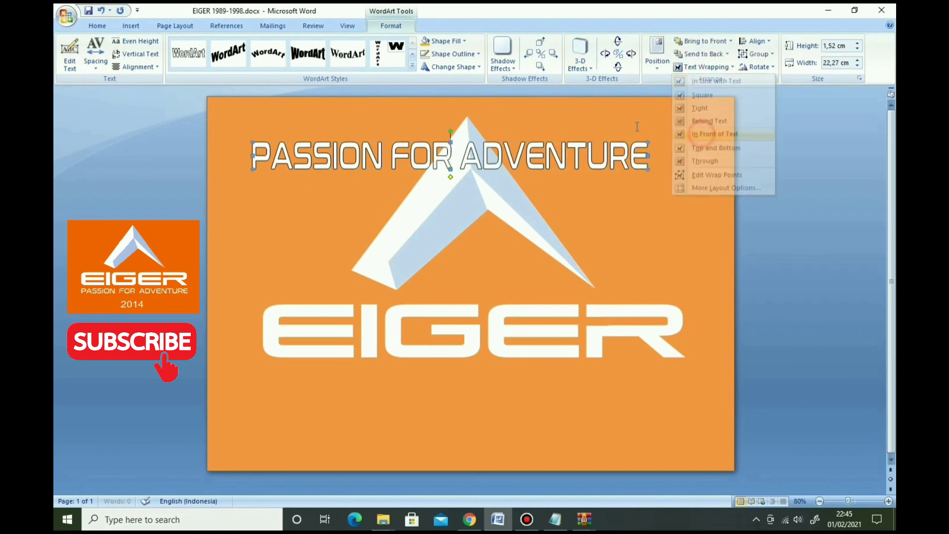
Step: Outline the tagline in orange and move it beneath EIGER, stretched to match and flattened to about 23,82 × 1,06 cm
click(447, 54)
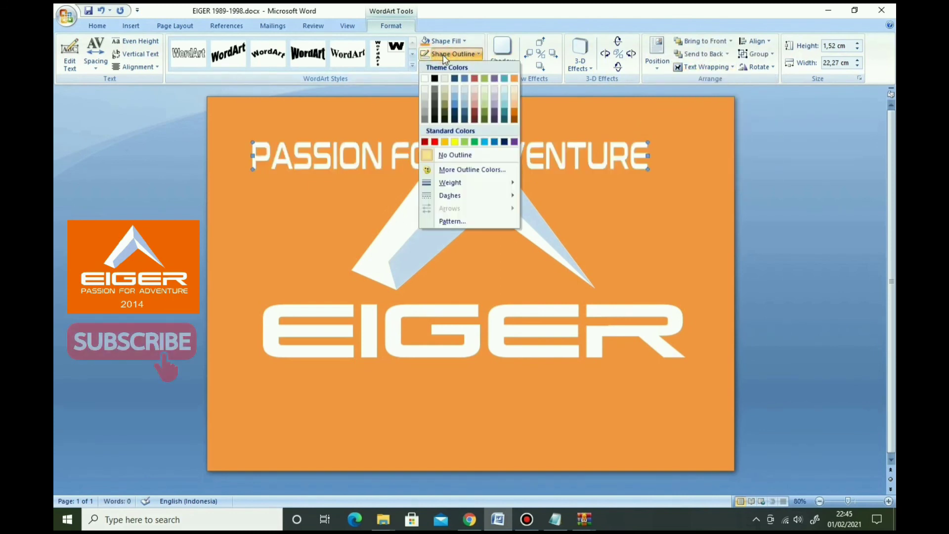
click(514, 78)
drag(493, 165, 504, 398)
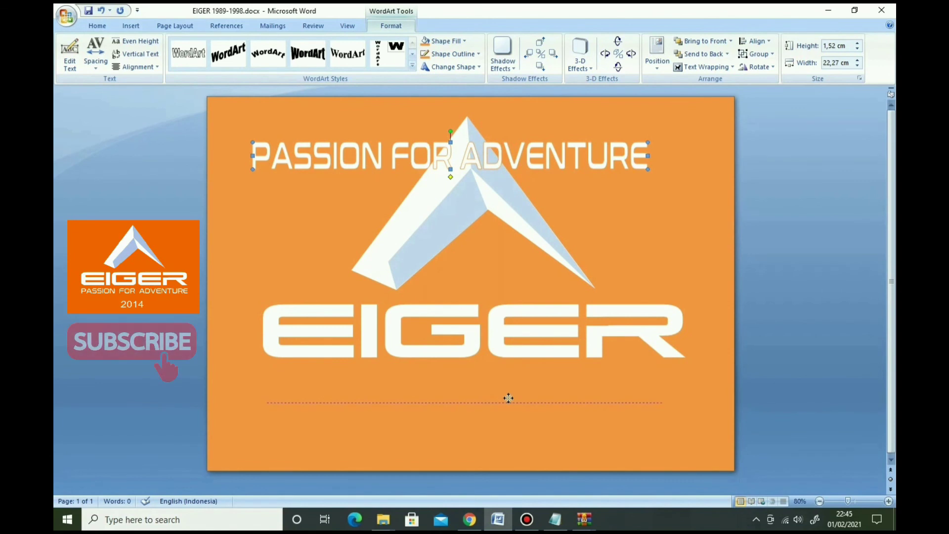
drag(658, 390, 686, 390)
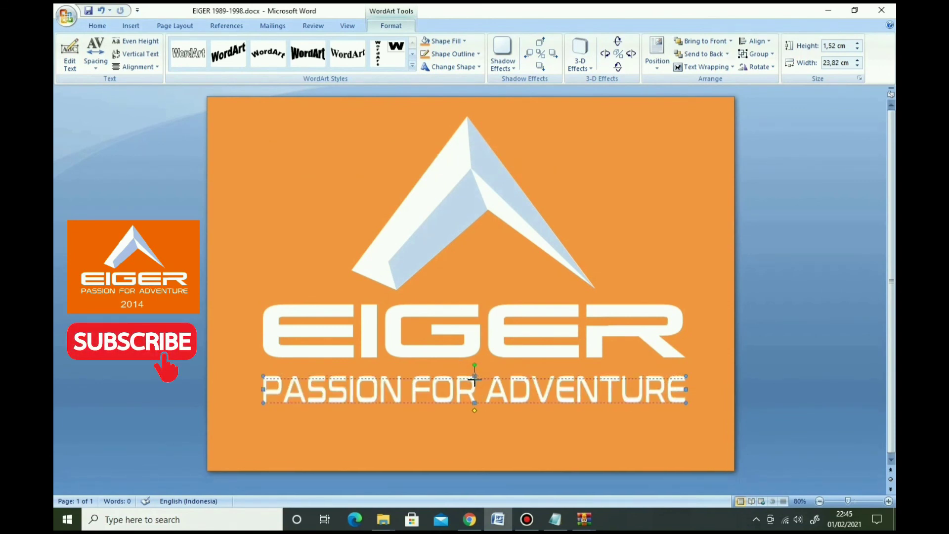
drag(475, 403, 475, 398)
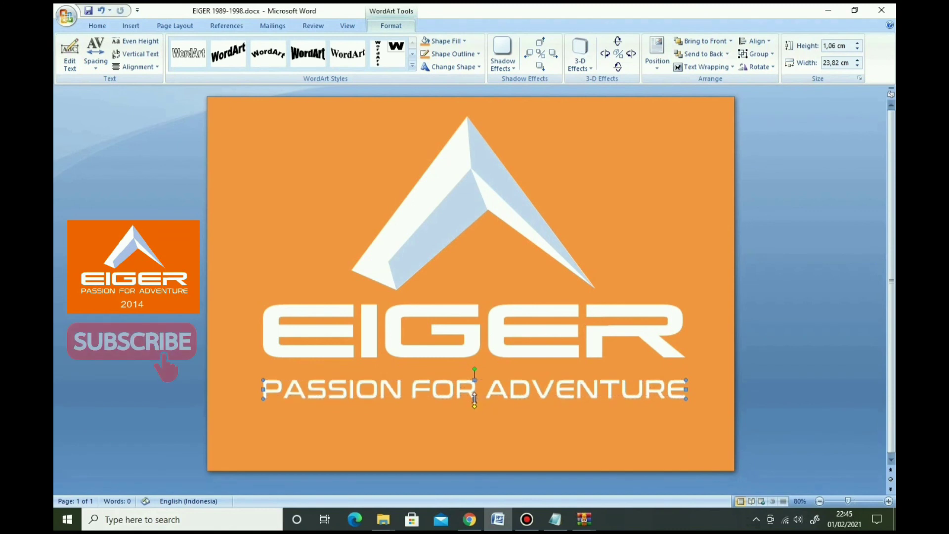
Step: Add extra spaces around FOR so PASSION FOR ADVENTURE has wider word spacing
right_click(459, 393)
click(494, 316)
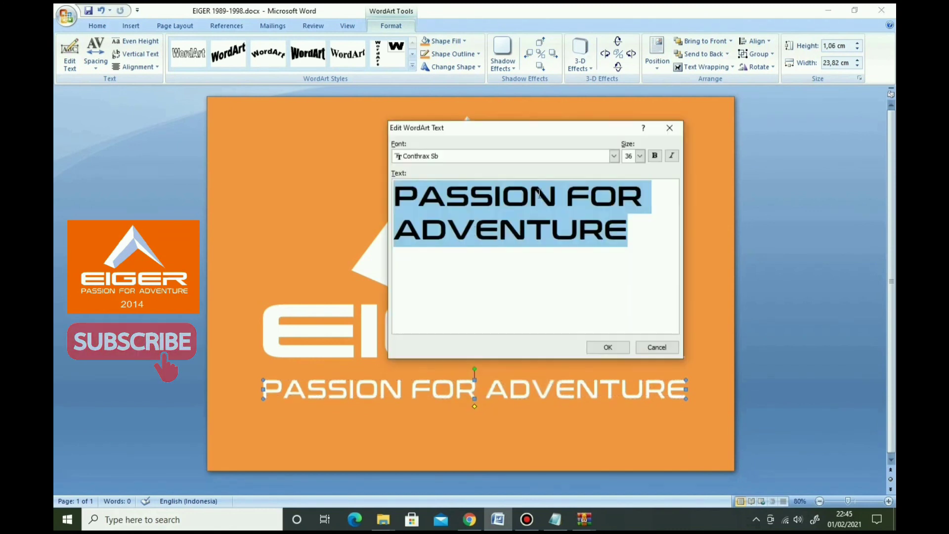
click(576, 197)
click(658, 206)
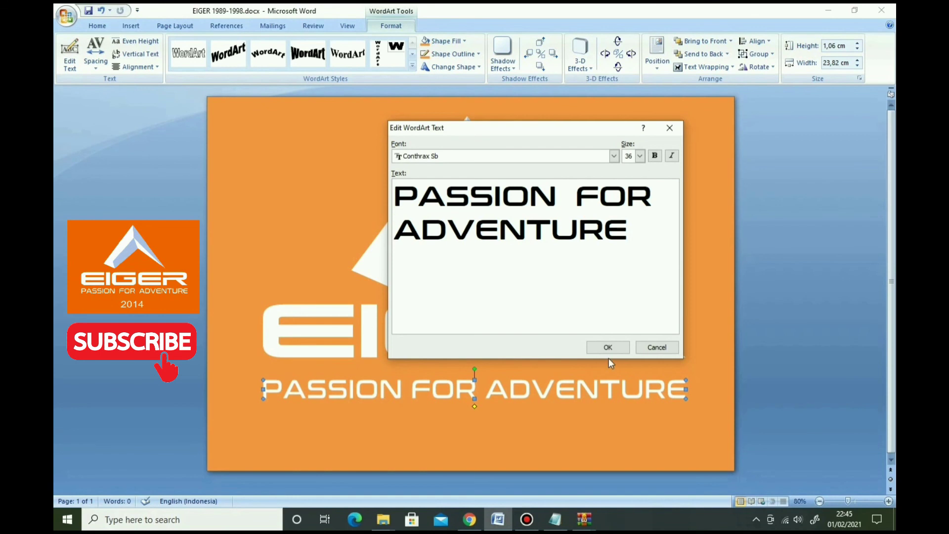
click(609, 347)
click(580, 420)
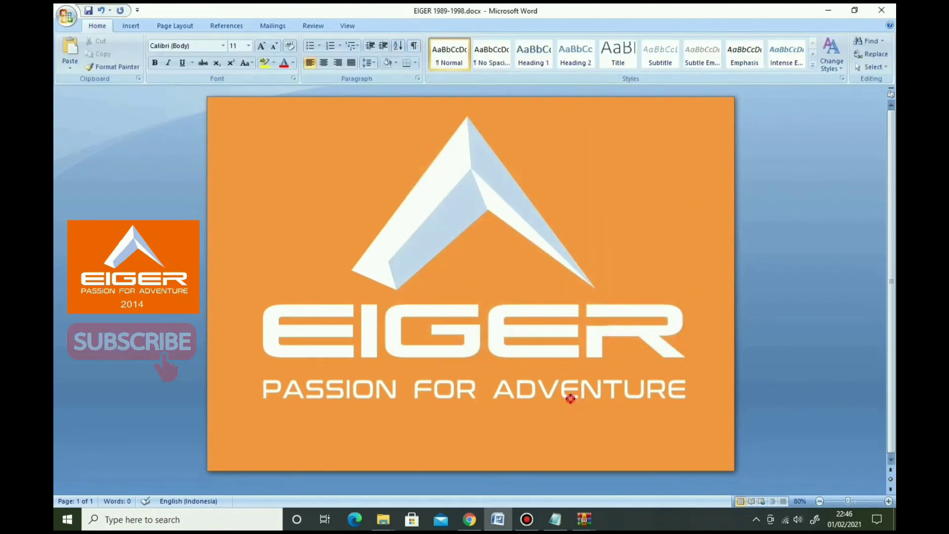
click(570, 398)
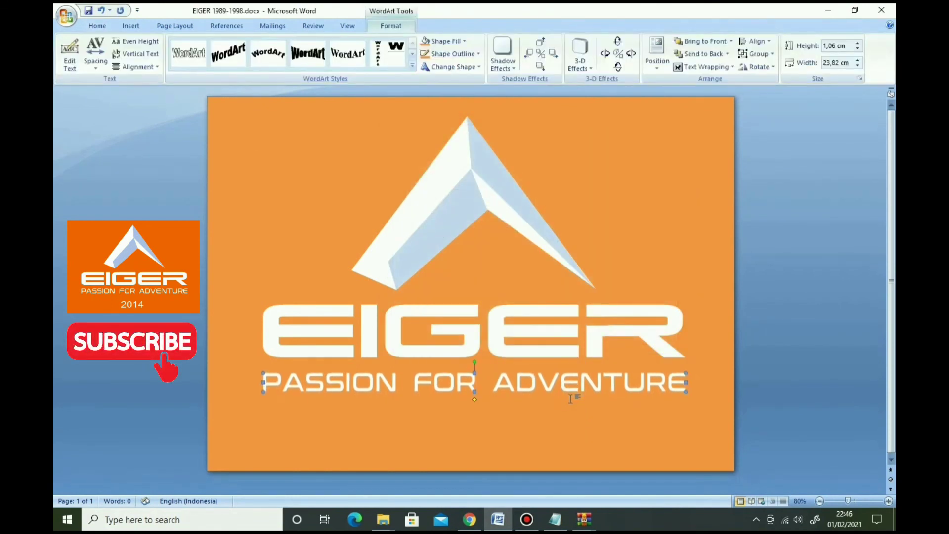
click(515, 302)
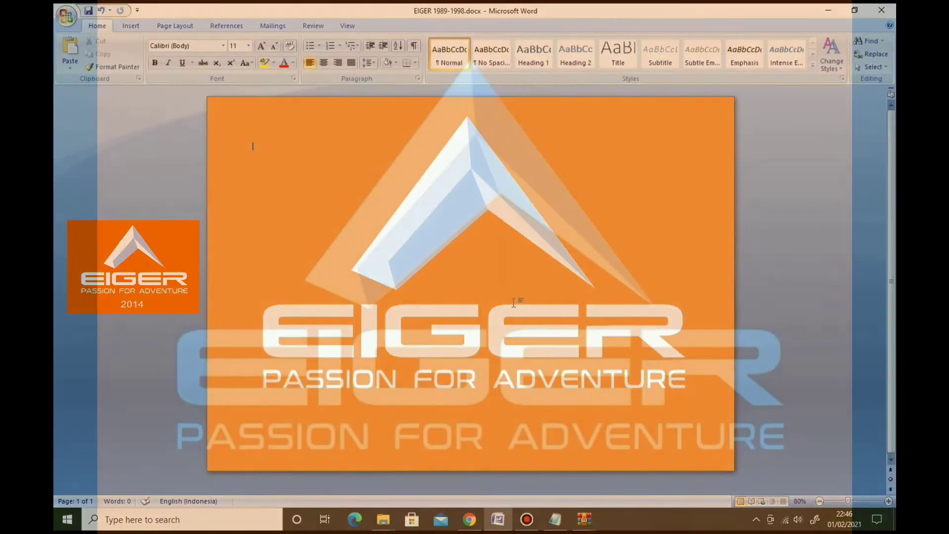